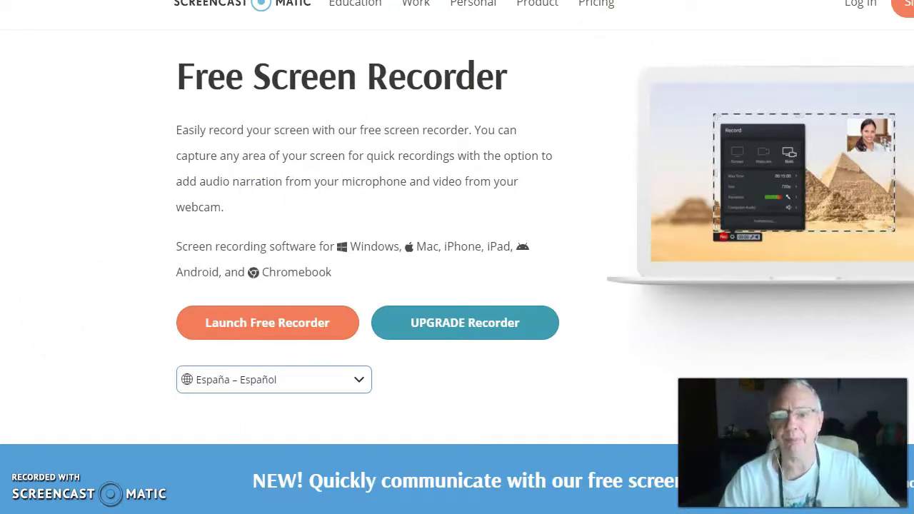
- Switch to the ICT Translations site editor in Google Sites and take its browser window out of full screen
click(491, 2)
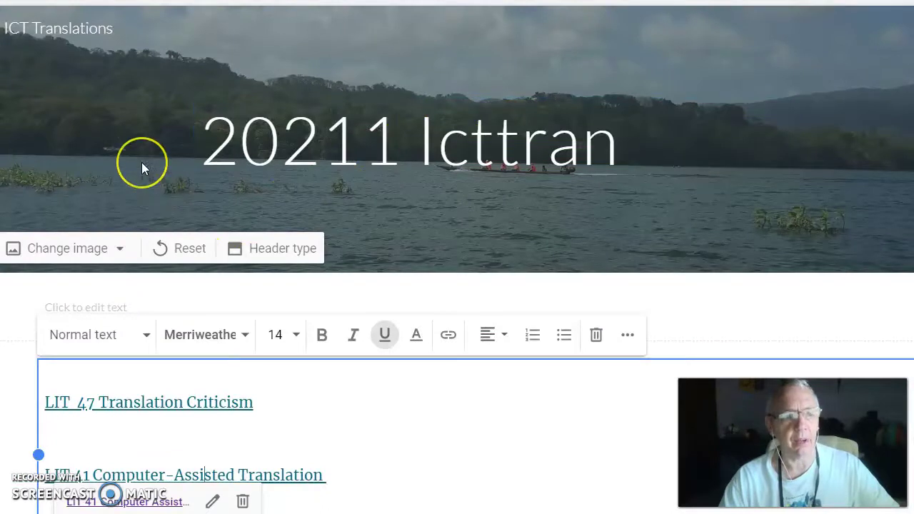
scroll(141, 168, down, 1)
scroll(142, 168, up, 1)
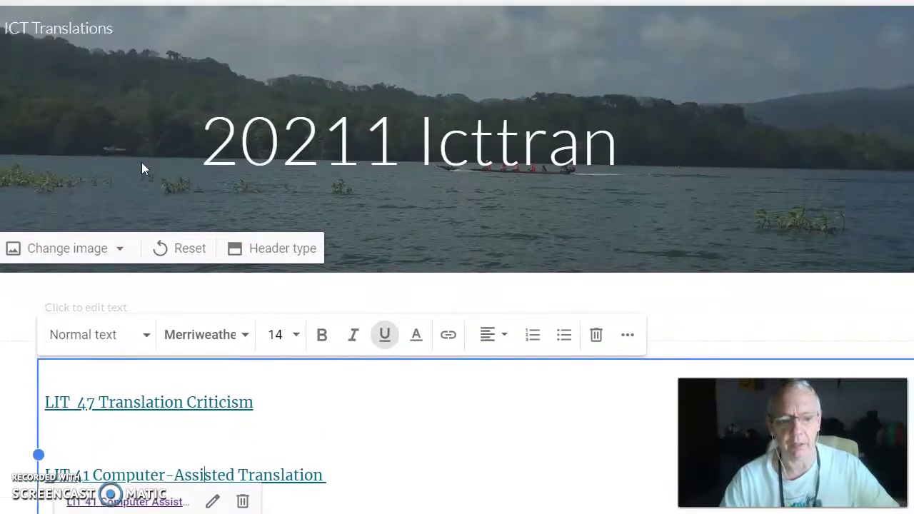
scroll(141, 168, down, 1)
scroll(142, 169, up, 1)
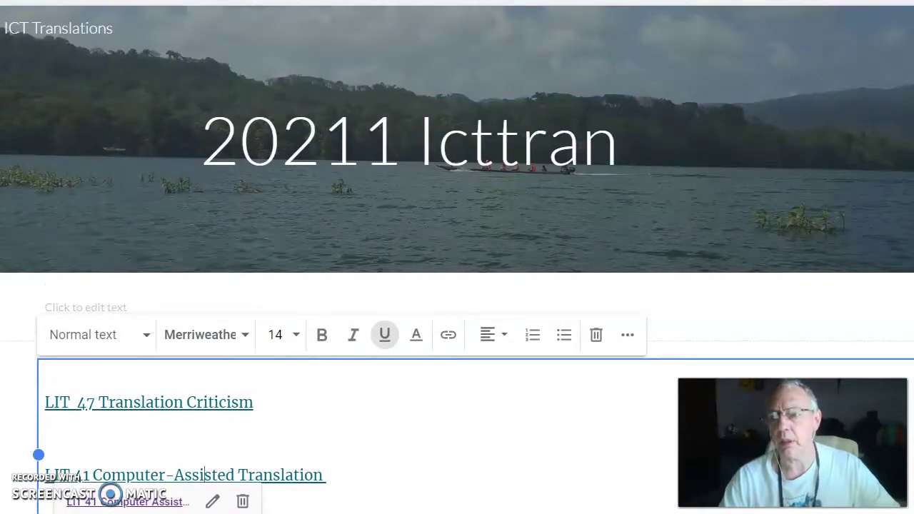
key(F11)
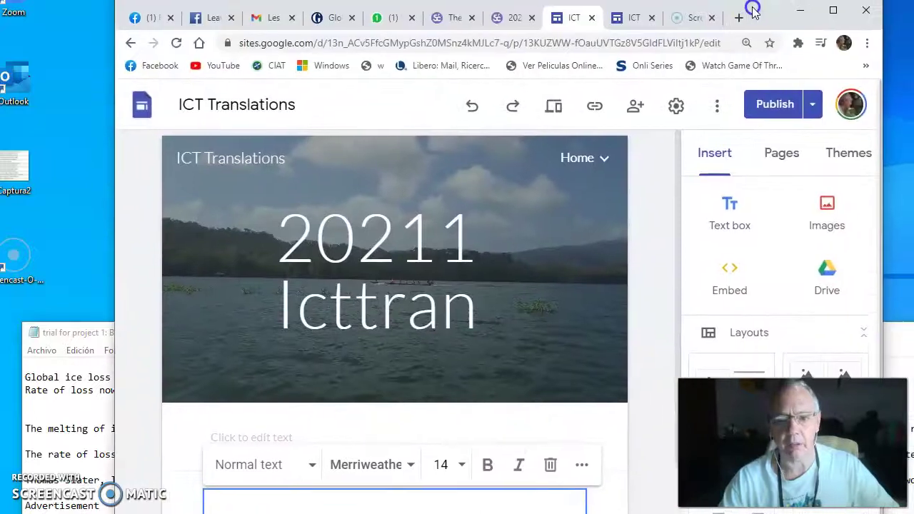
drag(754, 10, 743, 14)
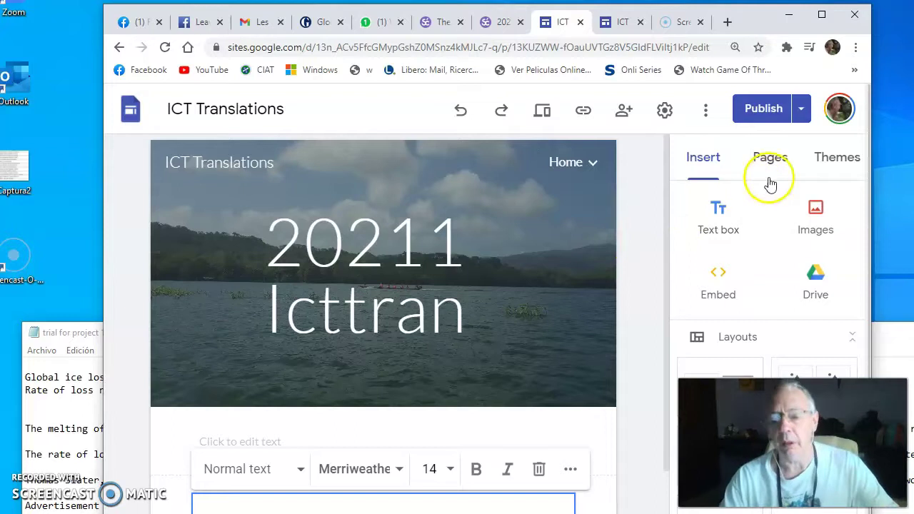
- Add a new page named "Cat project 1" to the site
click(570, 163)
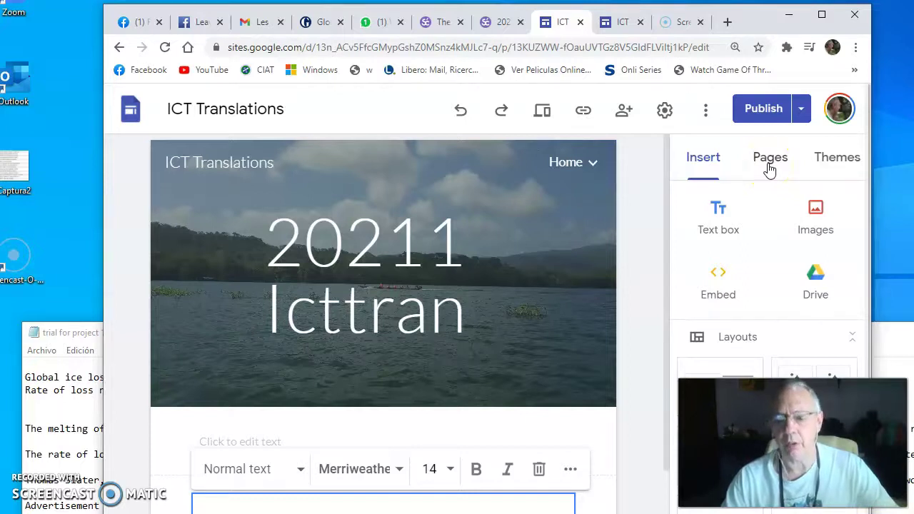
click(770, 160)
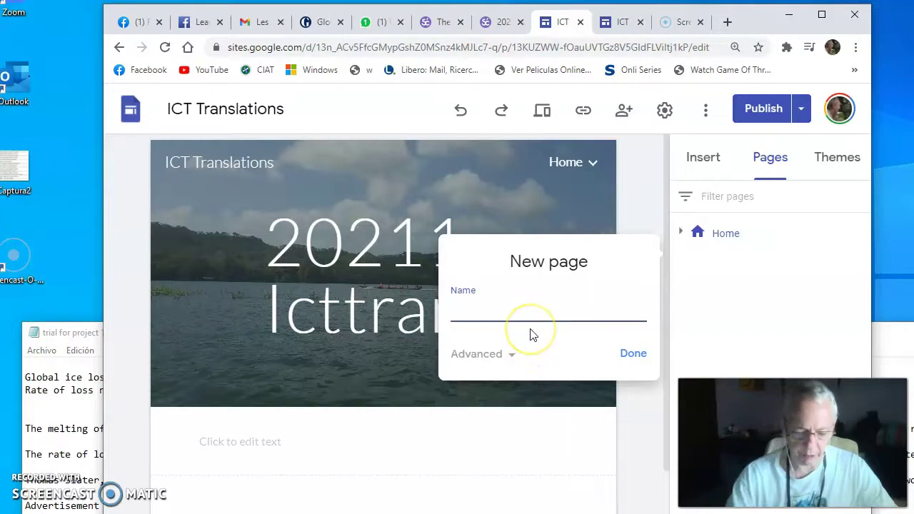
text(P)
key(BackSpace)
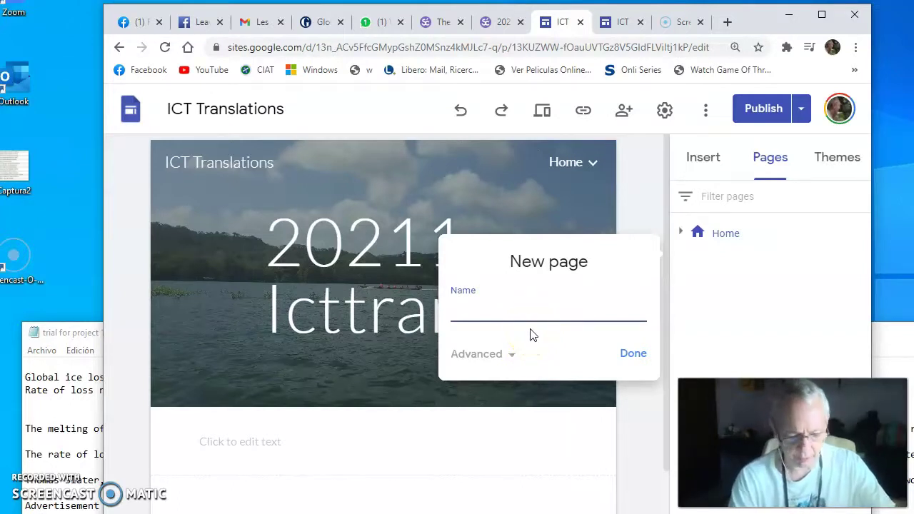
text(Cat pro)
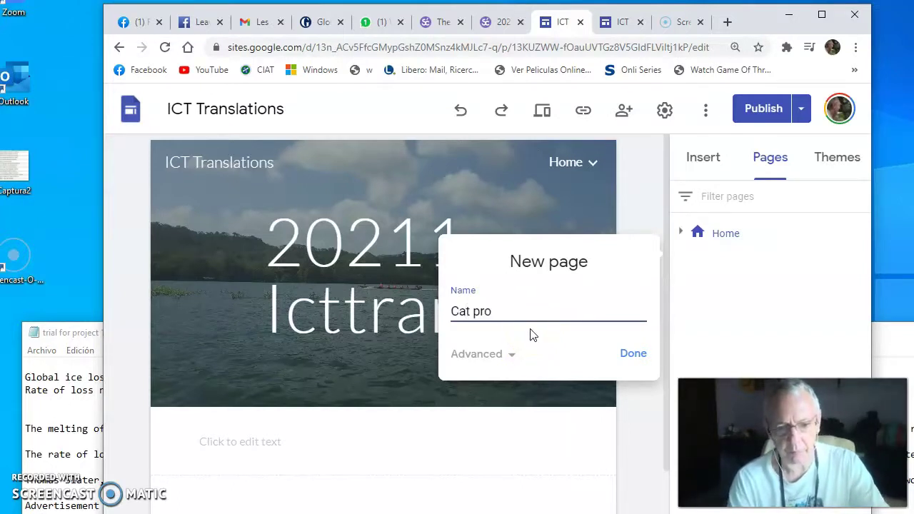
text(ject 1)
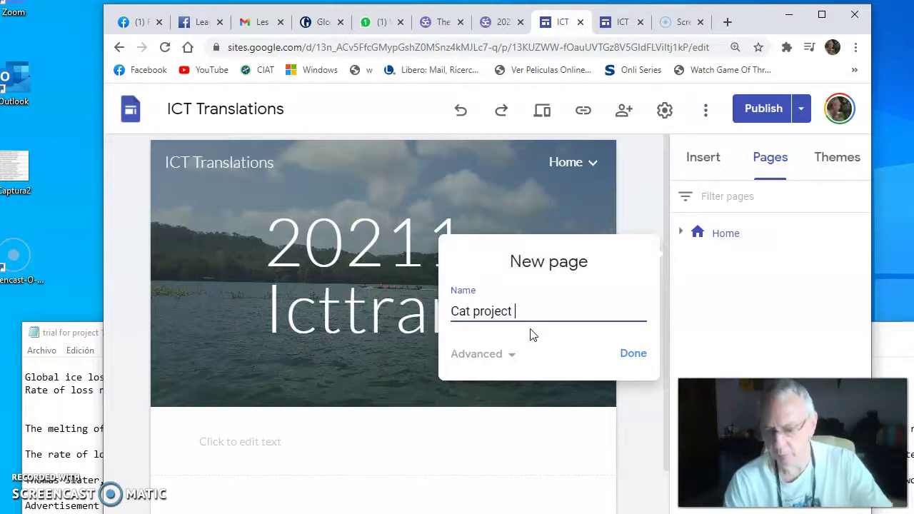
click(622, 352)
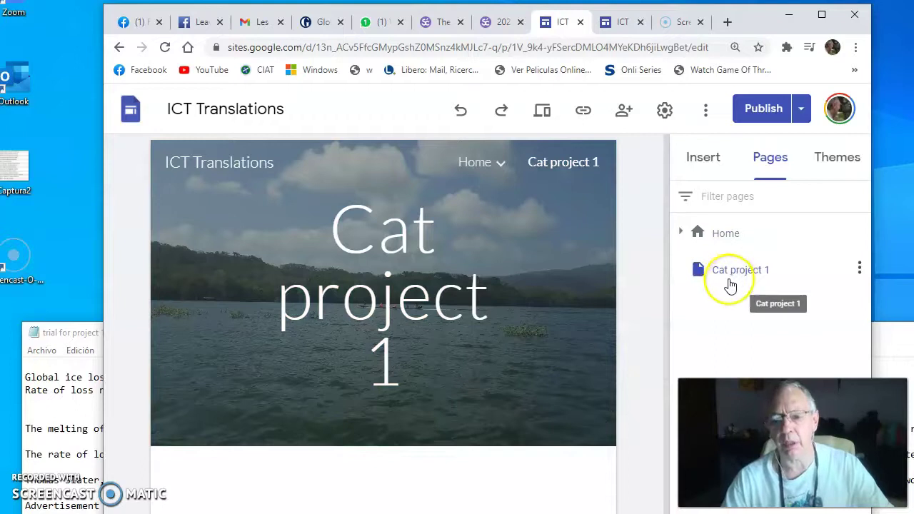
- Nest the Cat project 1 and Trial pages as subpages under the LIT 41 Computer Assisted page
click(682, 234)
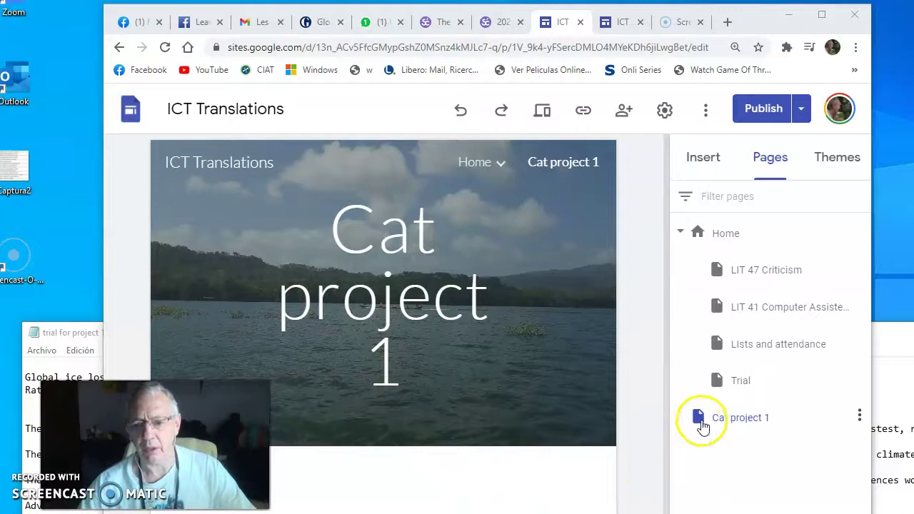
drag(698, 420, 761, 312)
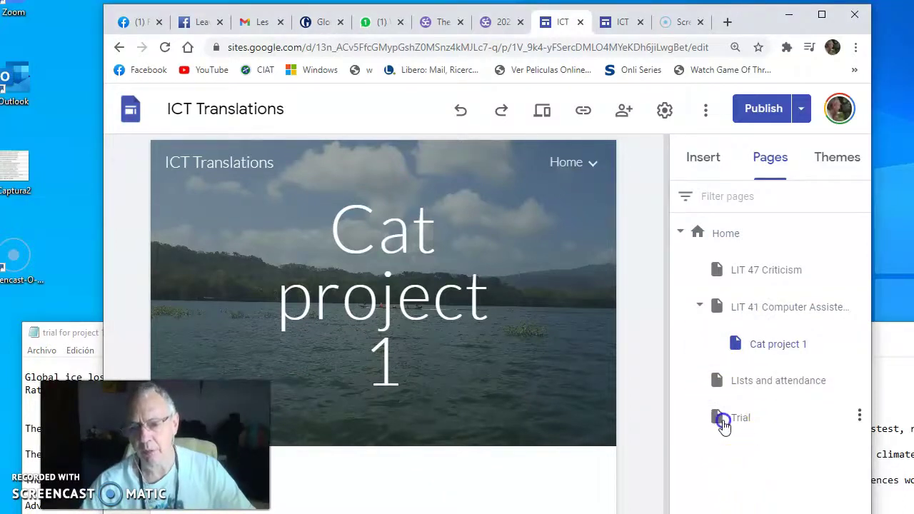
drag(721, 423, 794, 316)
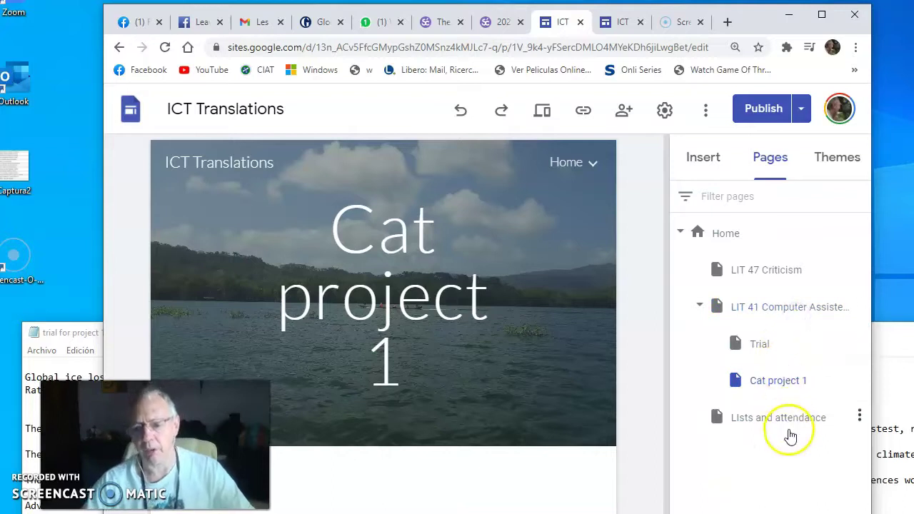
double_click(768, 315)
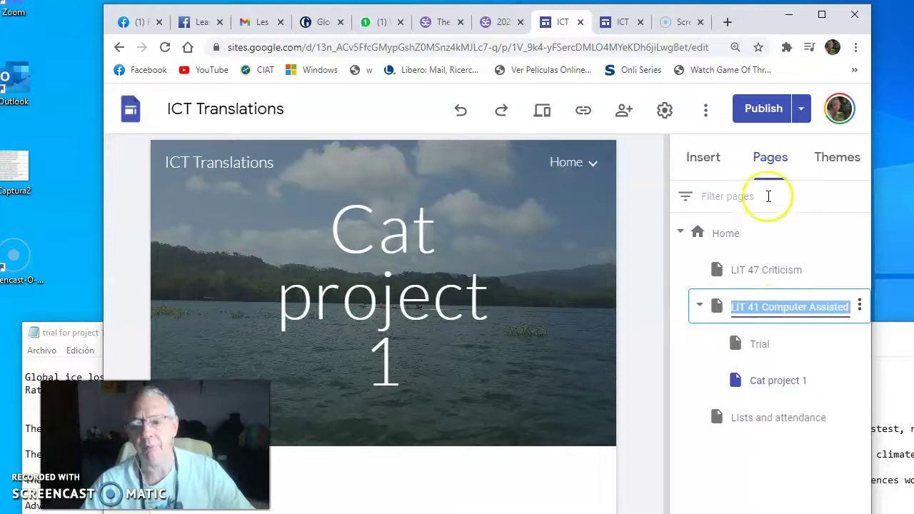
click(771, 159)
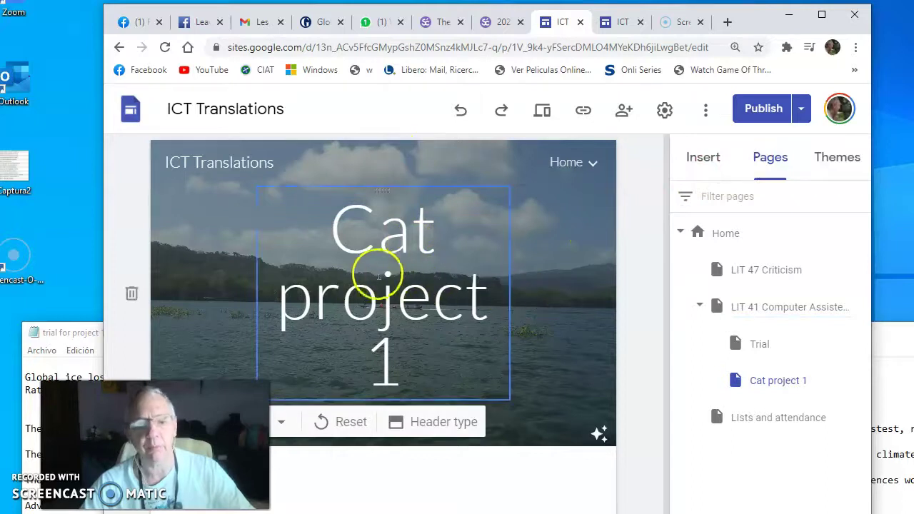
- Widen the title box in the Cat project 1 header so that "project 1" fits on one line
click(505, 293)
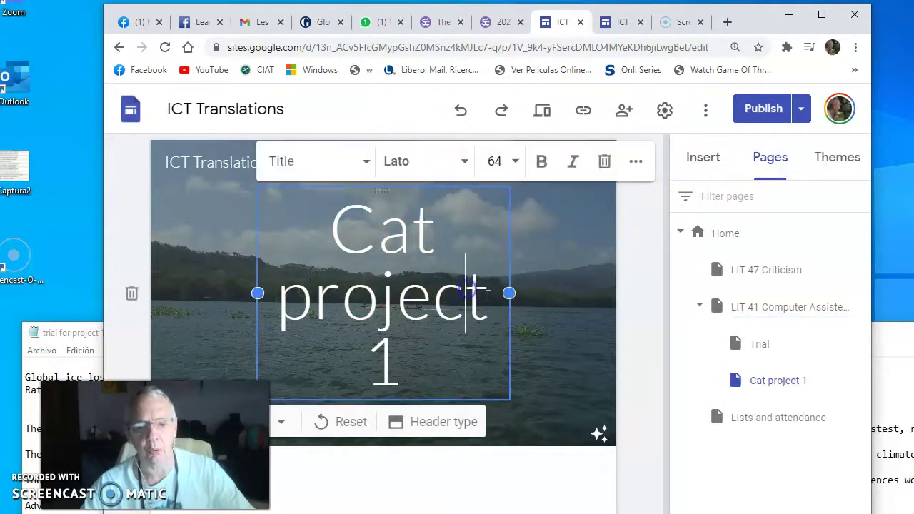
drag(508, 293, 545, 293)
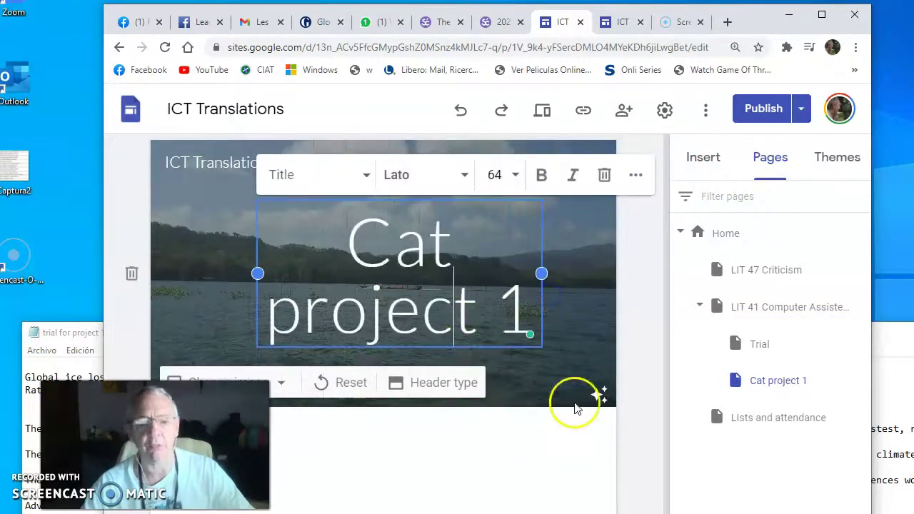
drag(750, 17, 768, 0)
click(400, 423)
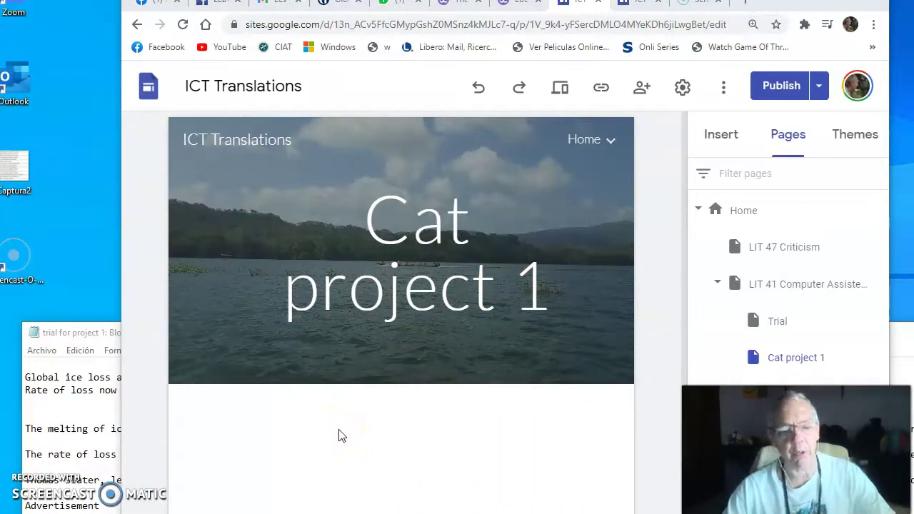
- Insert a text box in the empty area below the header and enter "Project 1" as its first line
click(265, 435)
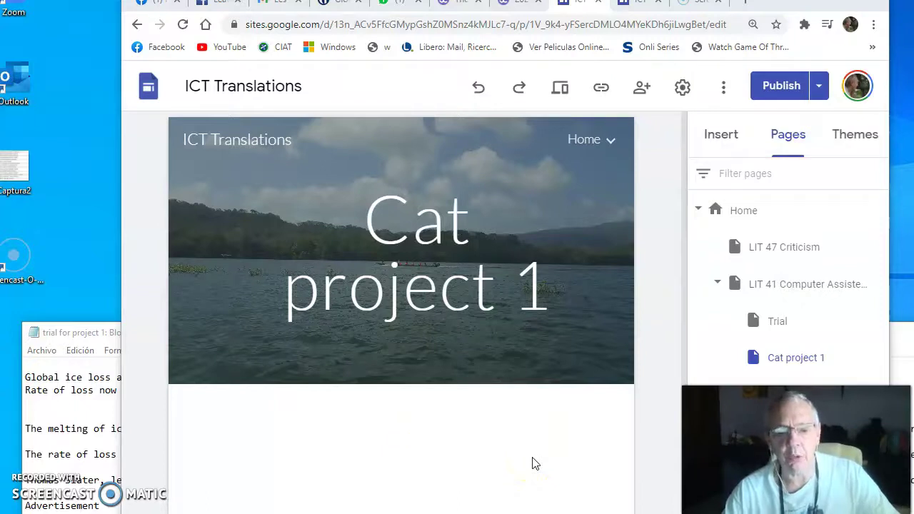
click(450, 466)
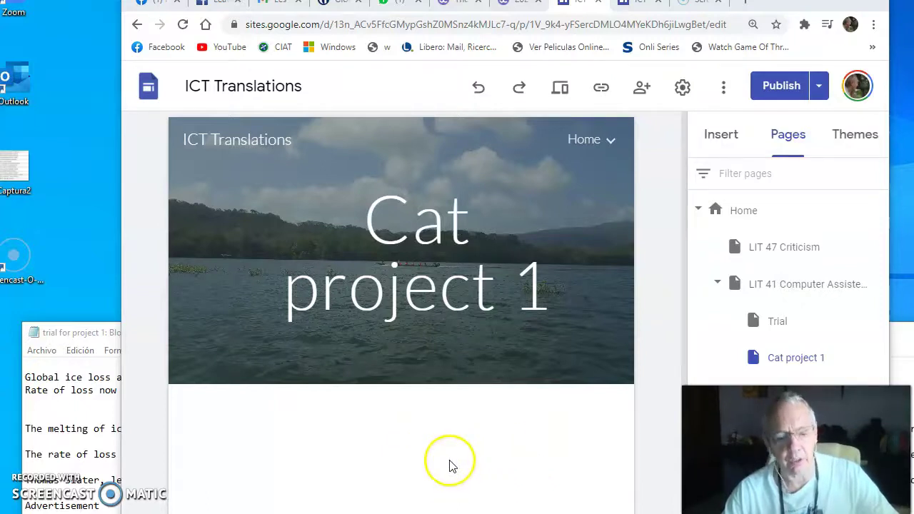
double_click(335, 427)
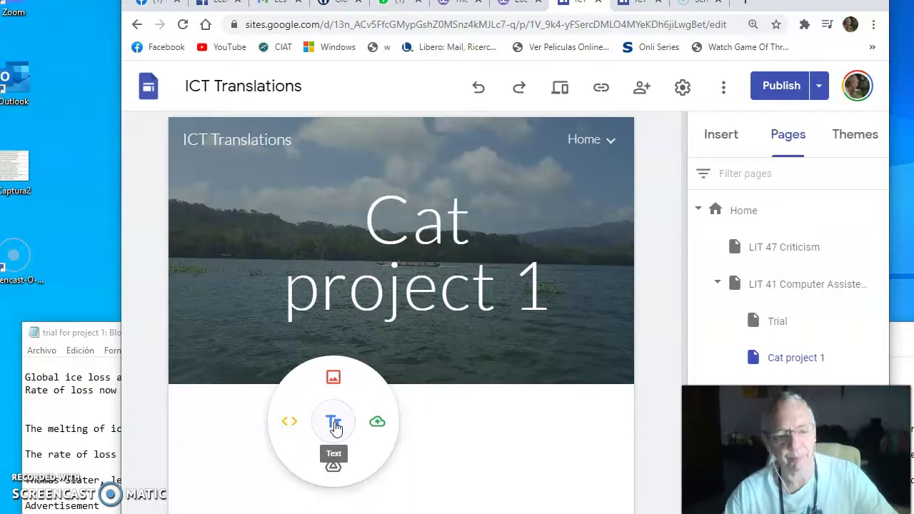
click(335, 427)
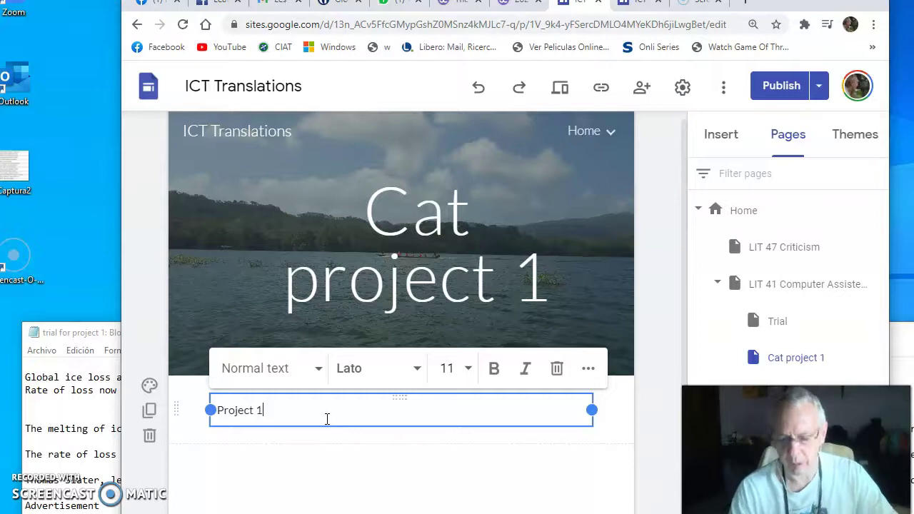
text(Project 1)
key(Return)
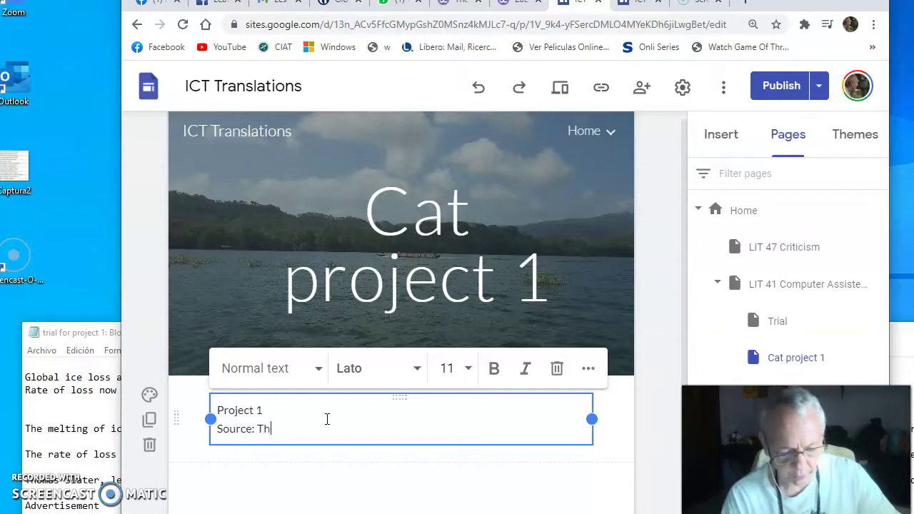
- Add the lines "Source: The Guardian" and "Title: Groenland Ice" below the Project 1 line
text(uardian)
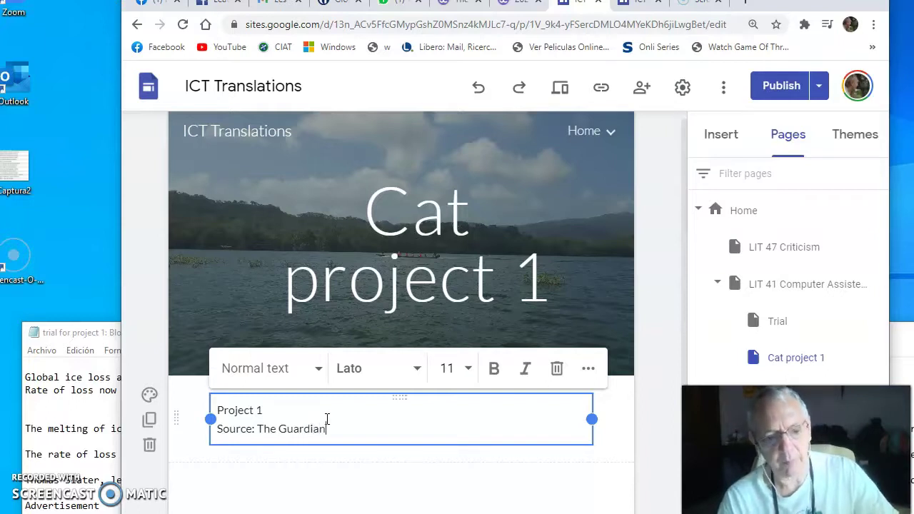
key(Return)
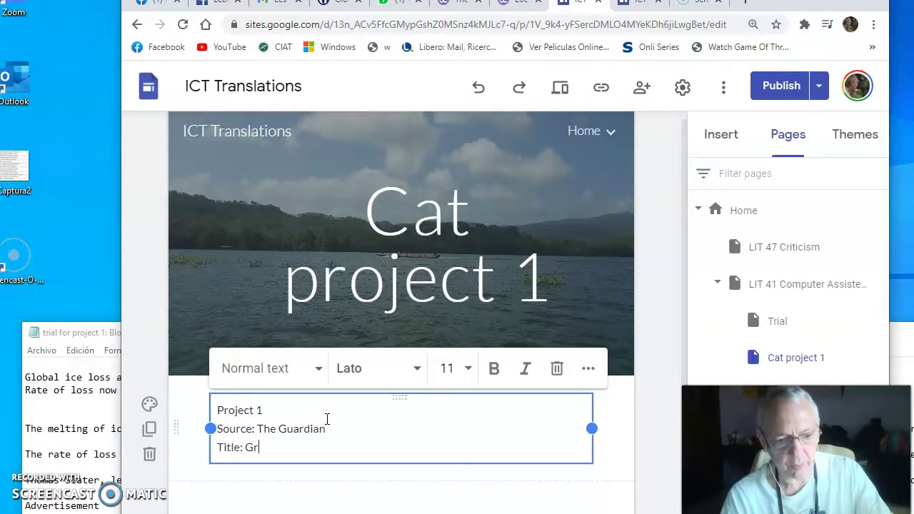
text(nd )
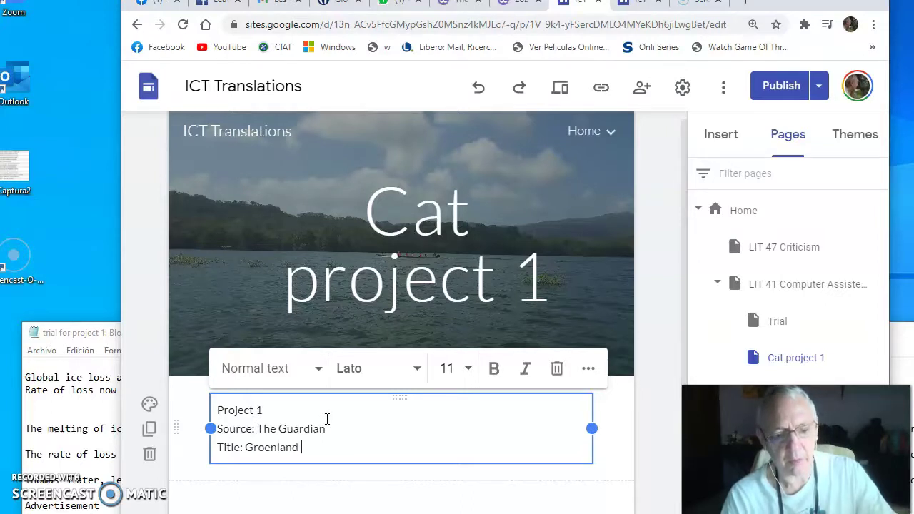
text(Ice)
key(Return)
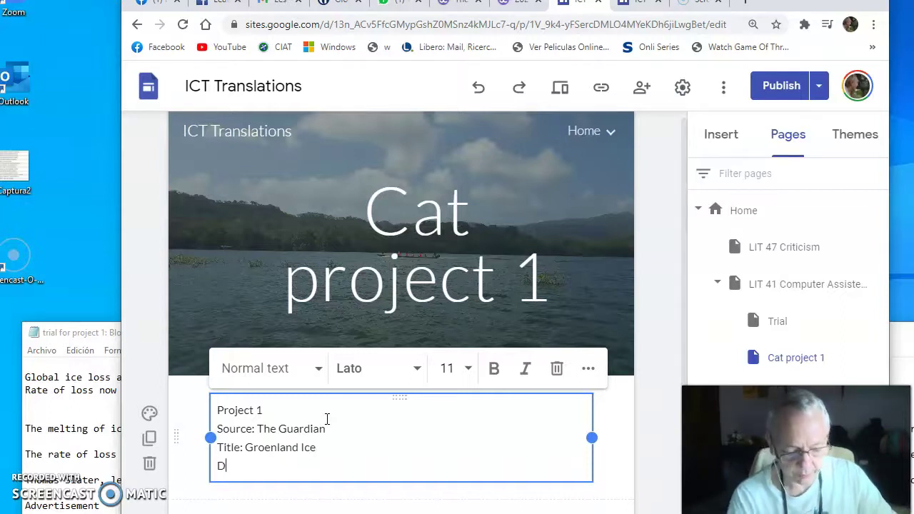
- Add the lines "Date: 2021 January 24" and "Cat tools: Mem source and Matecat" below the article title
text(Date)
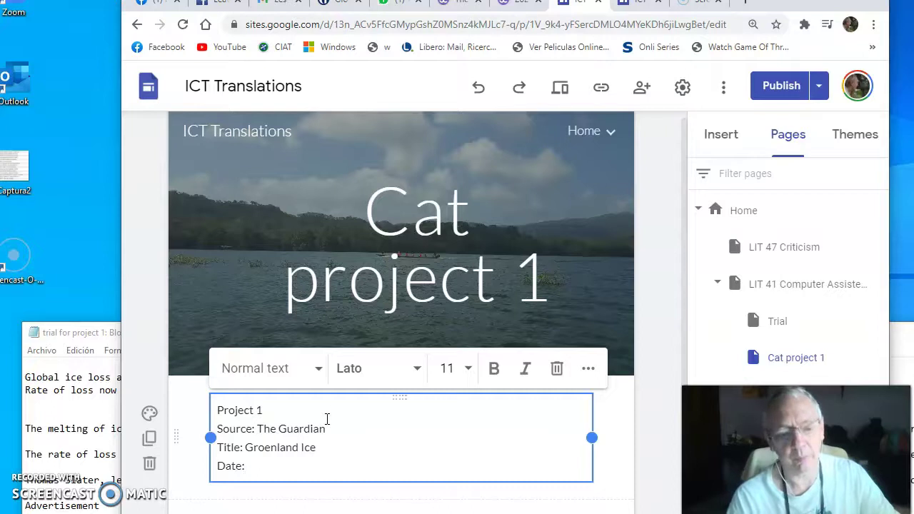
text(: 2021)
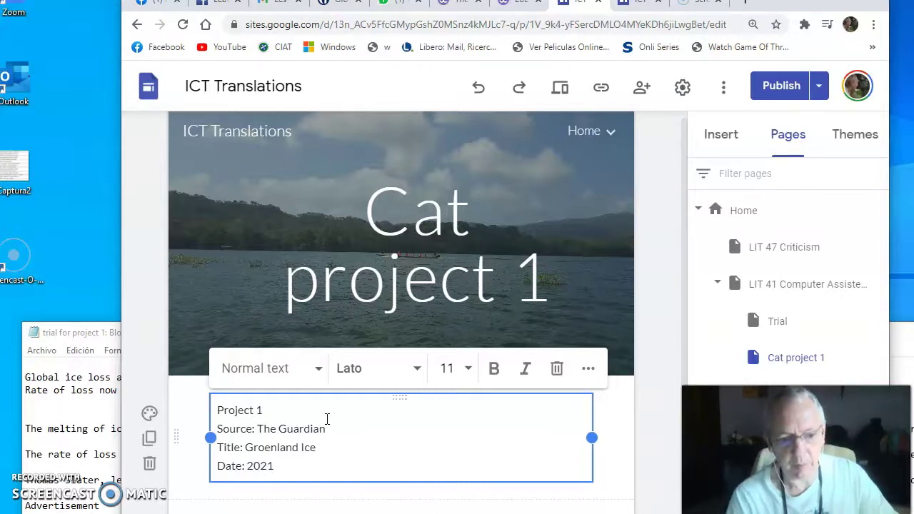
text( January 24)
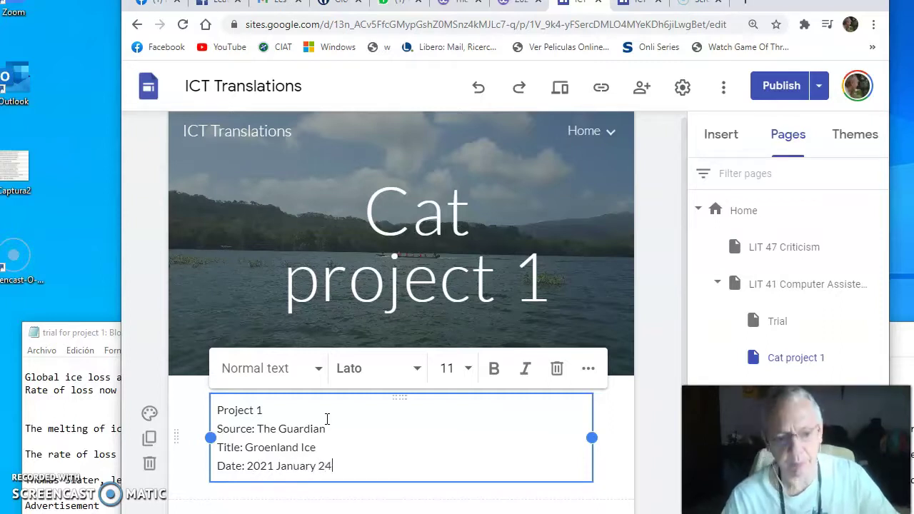
key(Return)
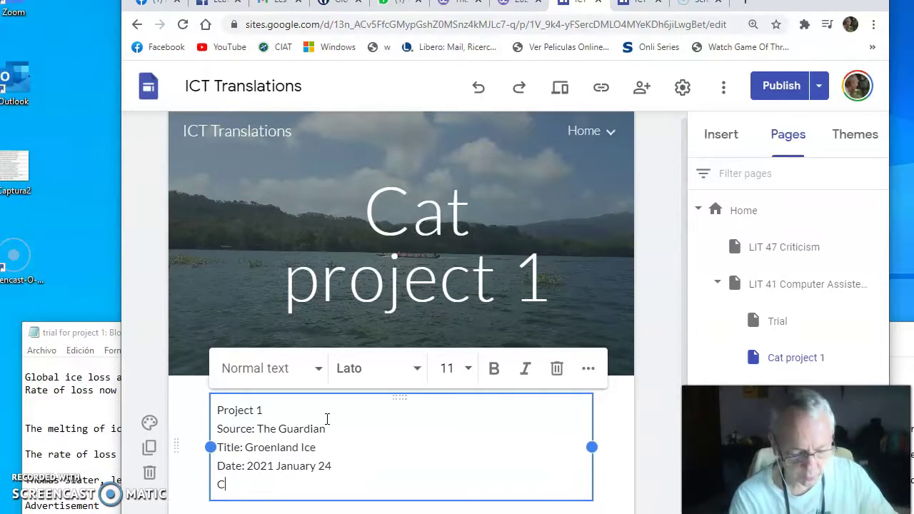
text(Cat tools:)
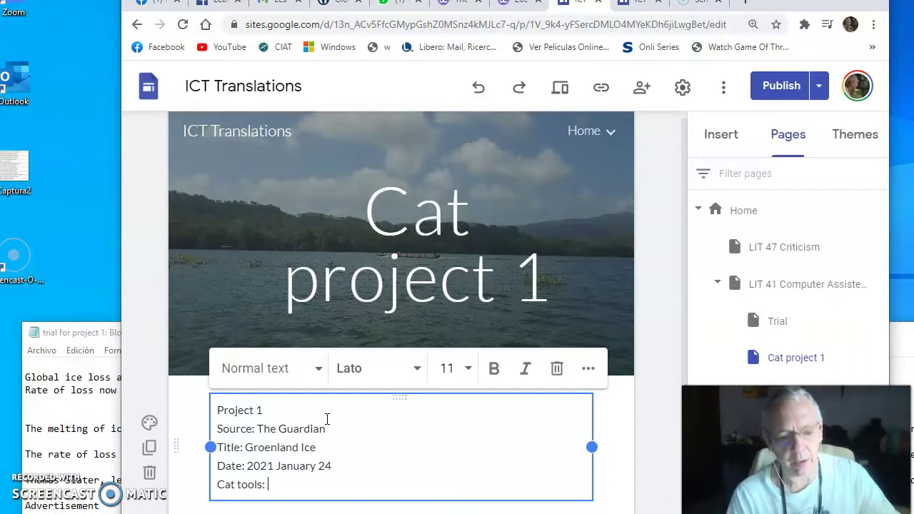
text( Mem source and )
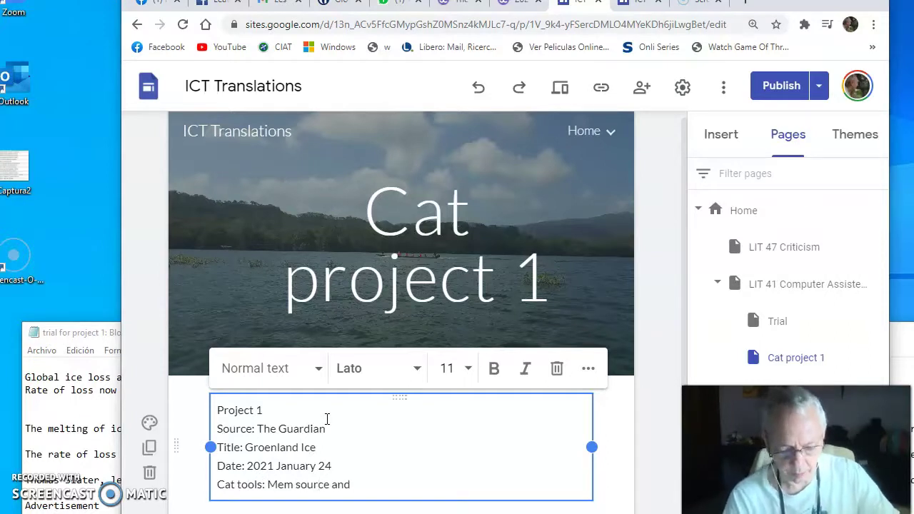
text(Matecat)
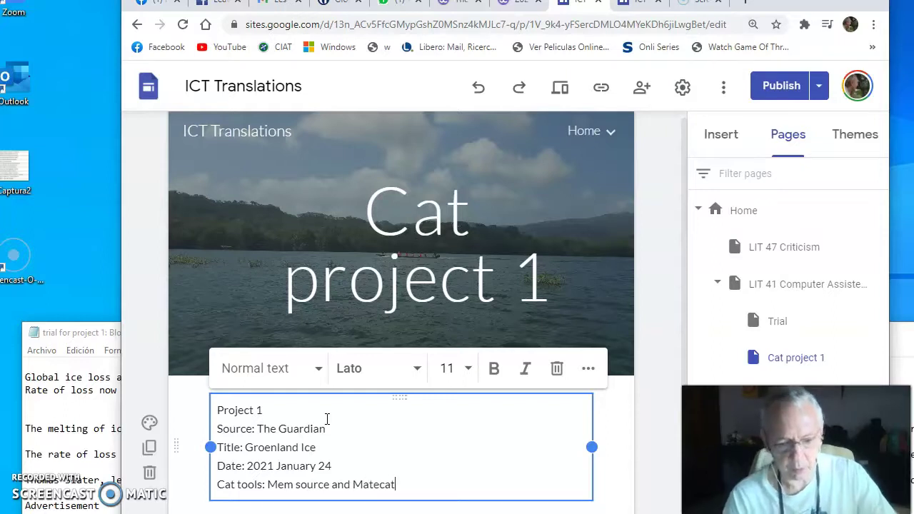
- Insert a text box in the empty area below the project details and narrow it to about a third of the content width
click(306, 347)
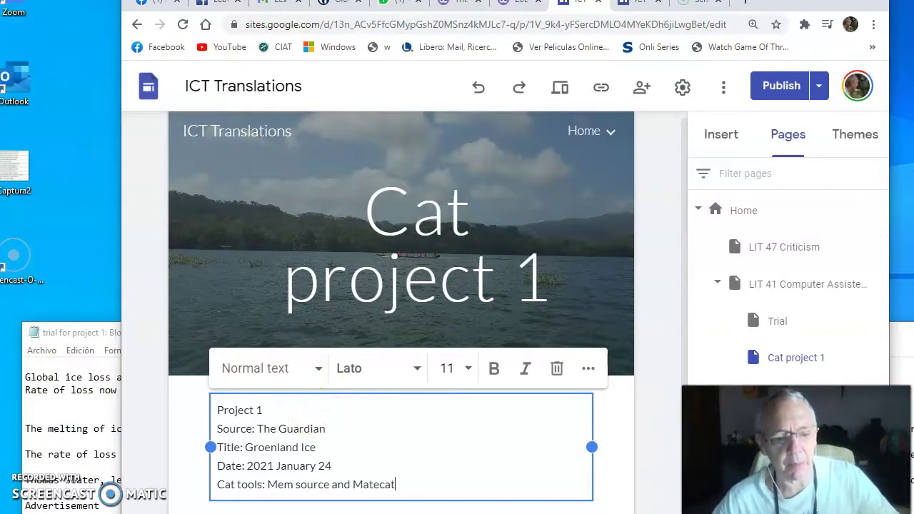
scroll(400, 285, down, 1)
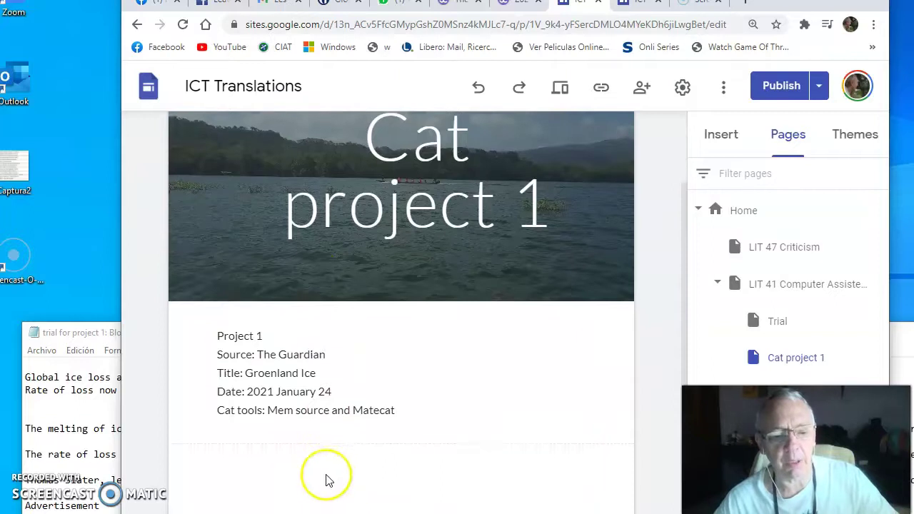
click(299, 461)
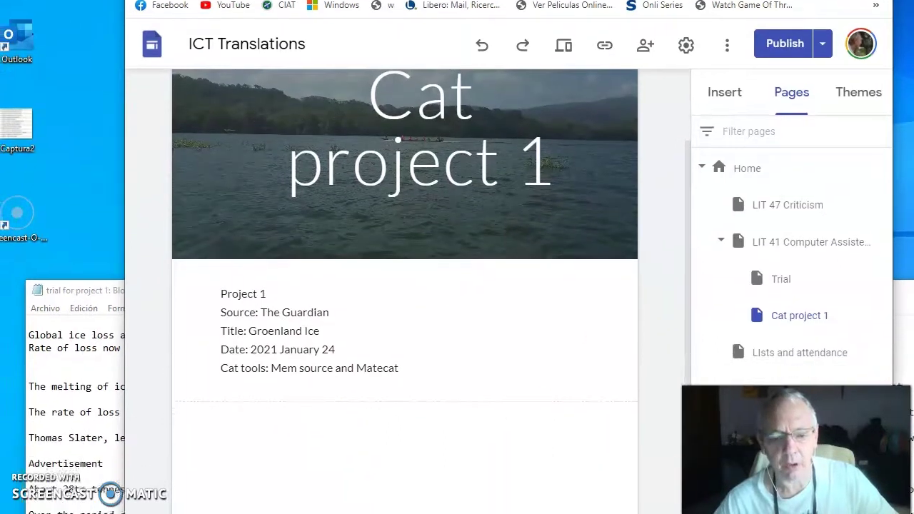
click(276, 418)
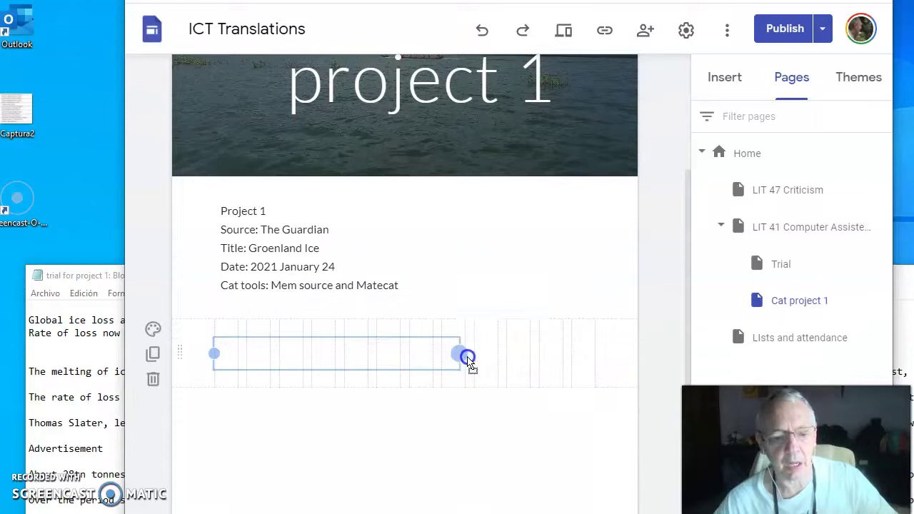
drag(468, 357, 354, 350)
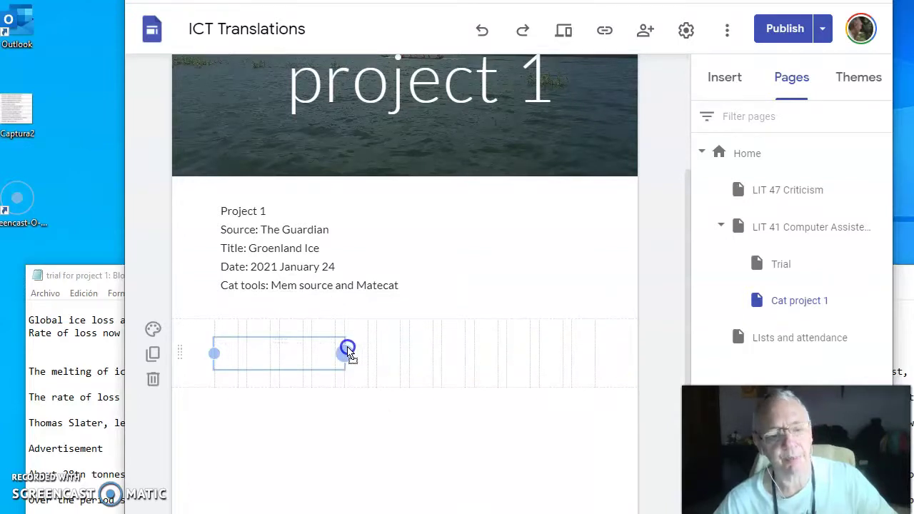
drag(348, 350, 348, 352)
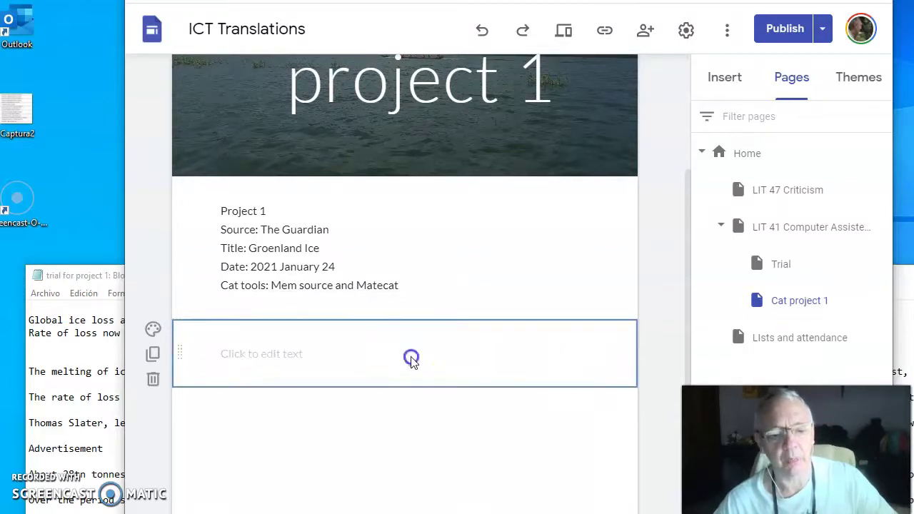
- Add two more text boxes beside the narrow one to form three equal columns, and make the first column ready for text
click(411, 358)
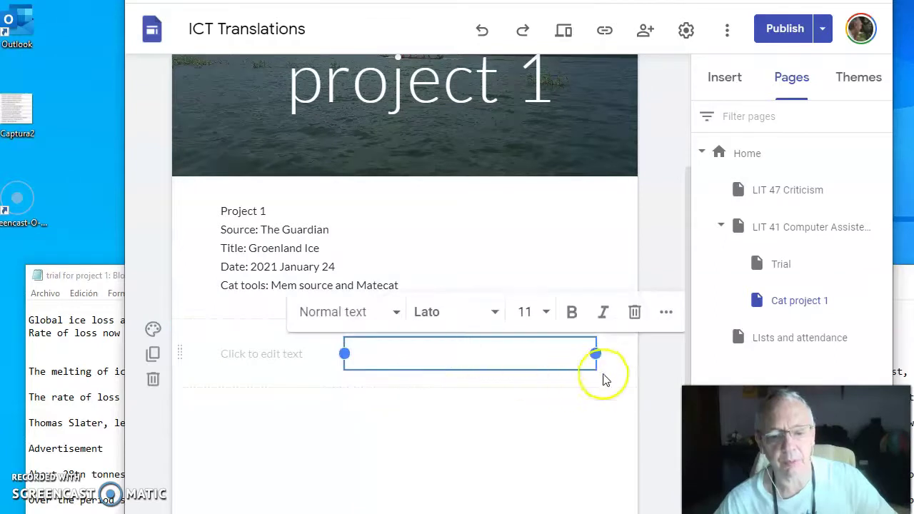
drag(594, 353, 466, 365)
click(524, 361)
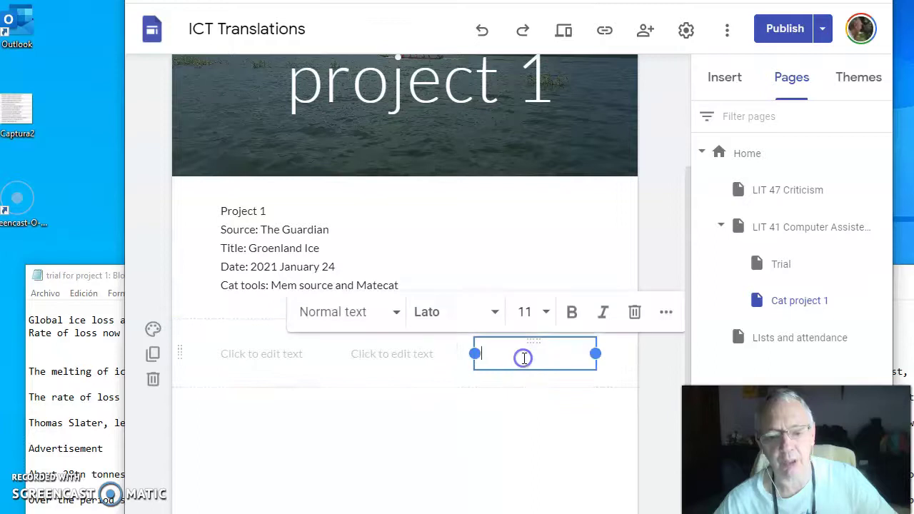
click(277, 355)
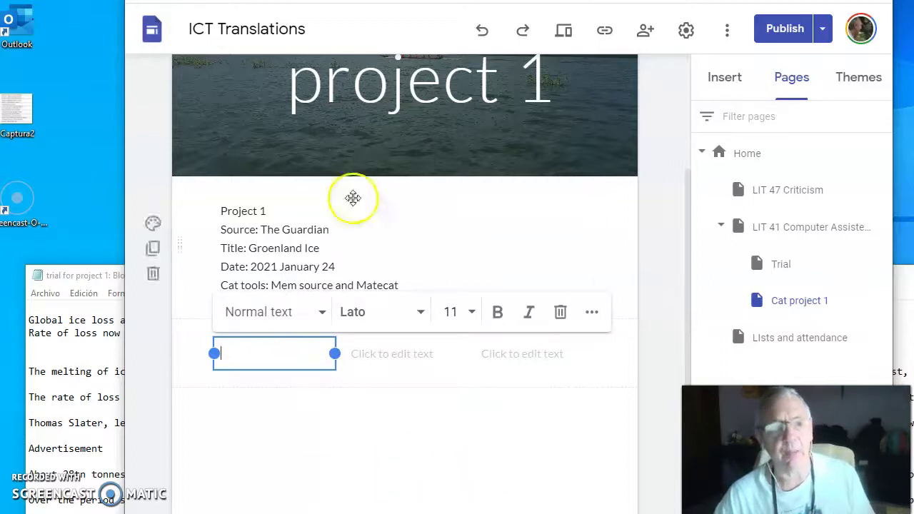
- Switch to the Guardian article on global ice loss and look through it from the headline to the topics at the end
key(alt+Tab)
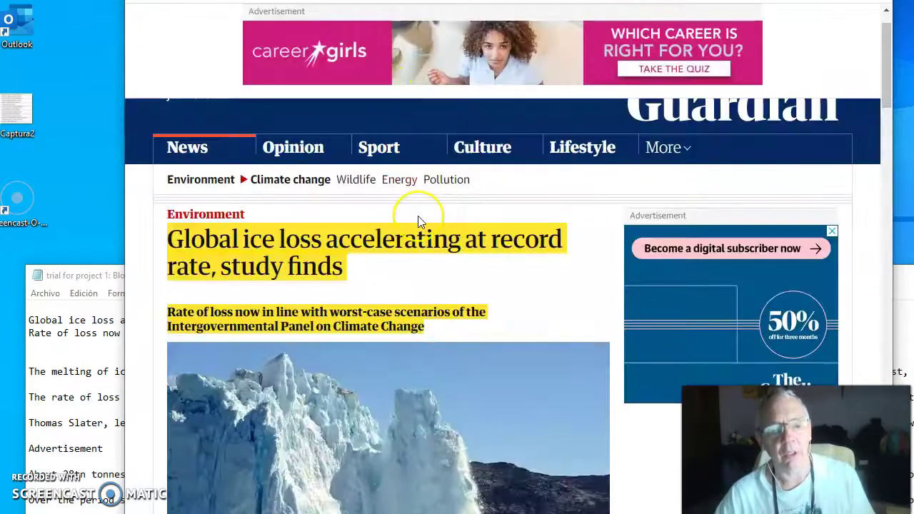
scroll(419, 219, down, 3)
scroll(419, 221, down, 6)
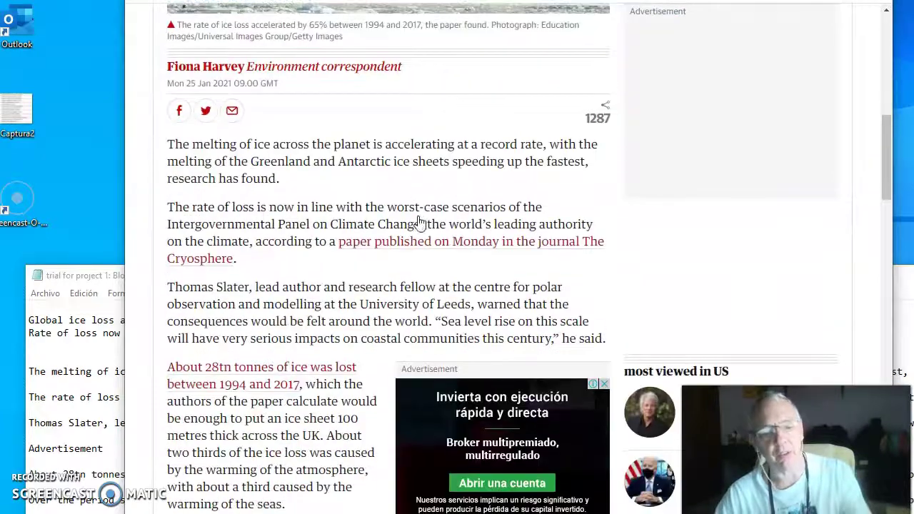
scroll(420, 216, up, 2)
scroll(420, 216, up, 7)
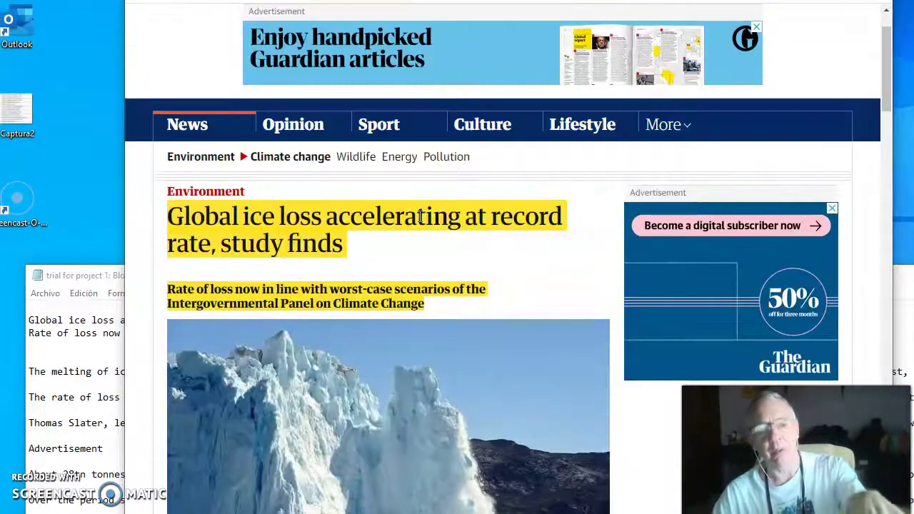
scroll(420, 216, down, 2)
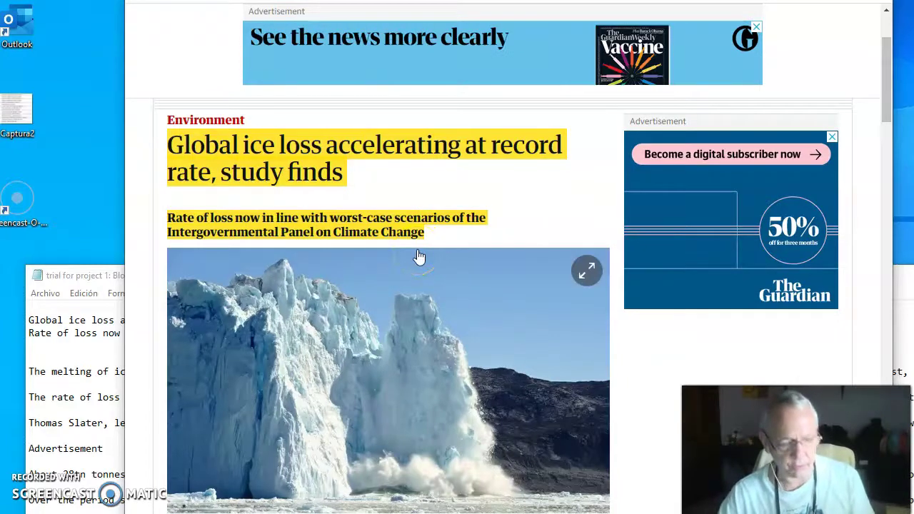
scroll(420, 258, down, 12)
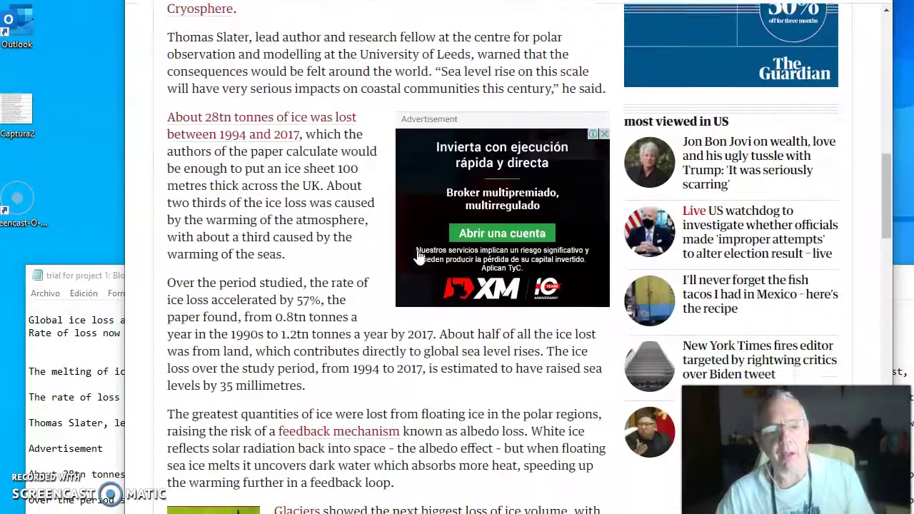
scroll(420, 257, down, 8)
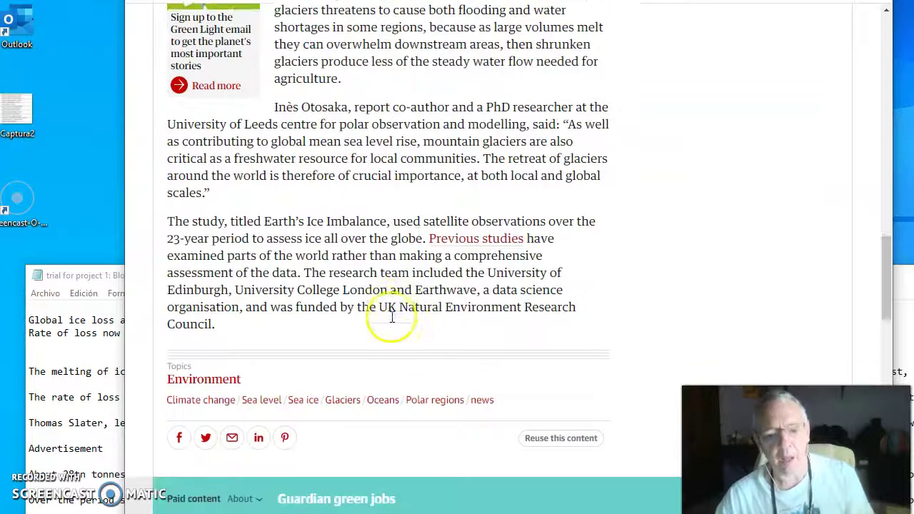
scroll(392, 319, down, 2)
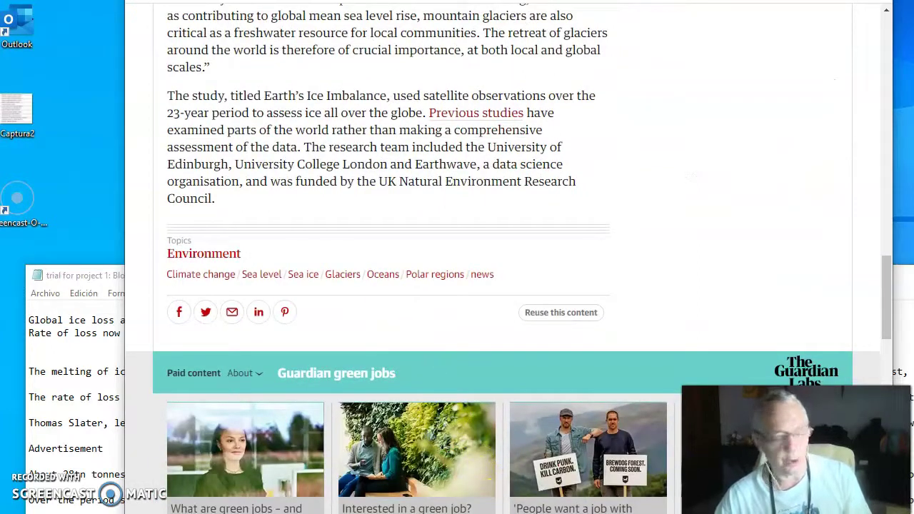
- Switch to the "trial for project 1" Notepad file and copy the whole article text, from the headline to "Topics"
key(alt+Tab)
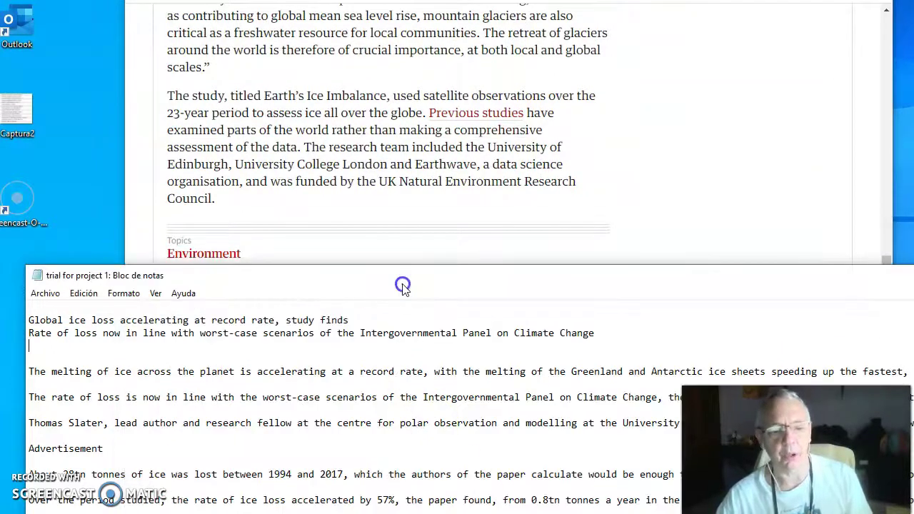
drag(403, 289, 411, 67)
click(313, 158)
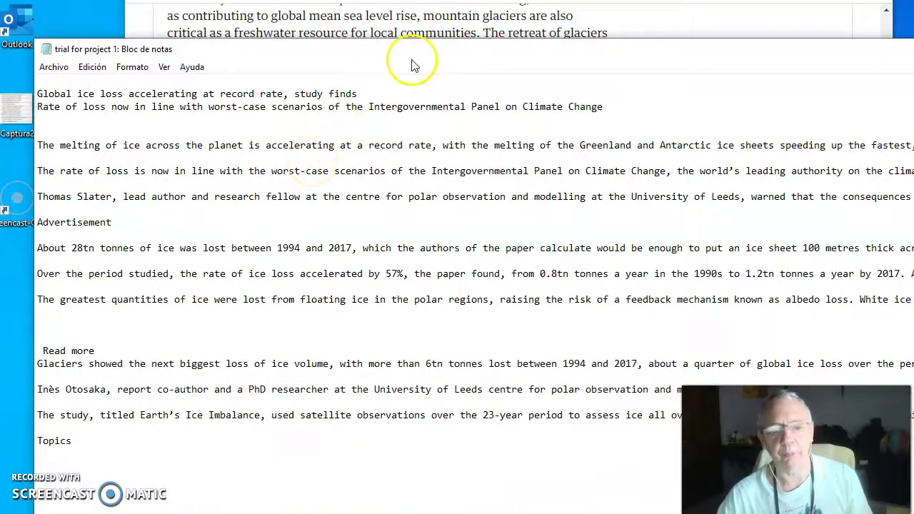
drag(413, 60, 395, 75)
drag(133, 466, 9, 109)
right_click(100, 187)
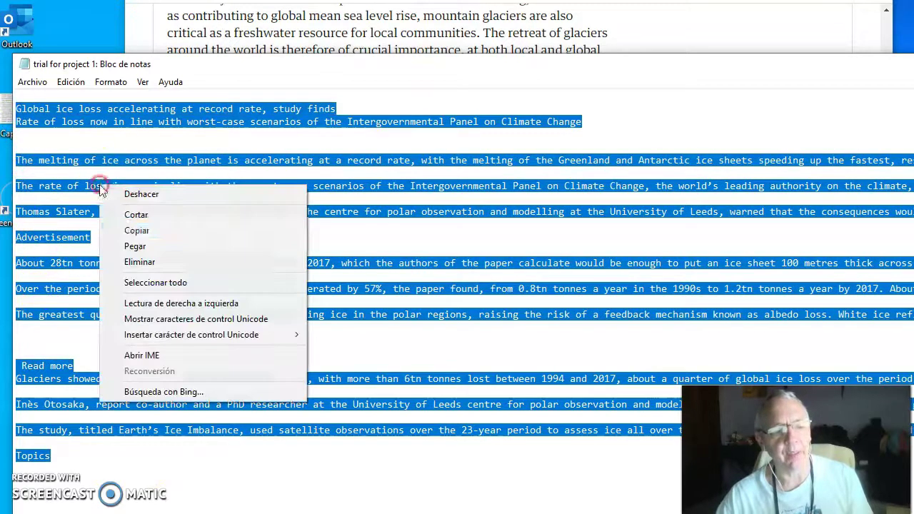
click(152, 235)
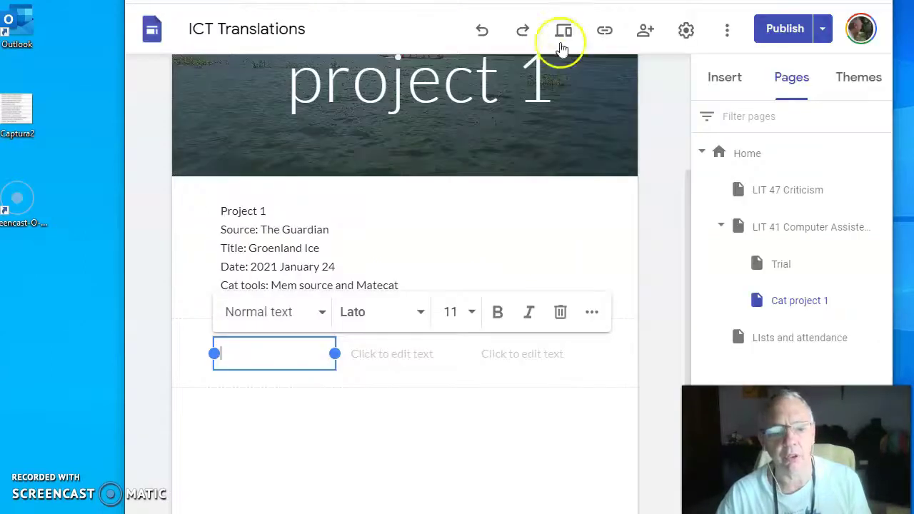
- Paste the copied article into the first of the three columns on the Cat project 1 page and check its layout
click(299, 357)
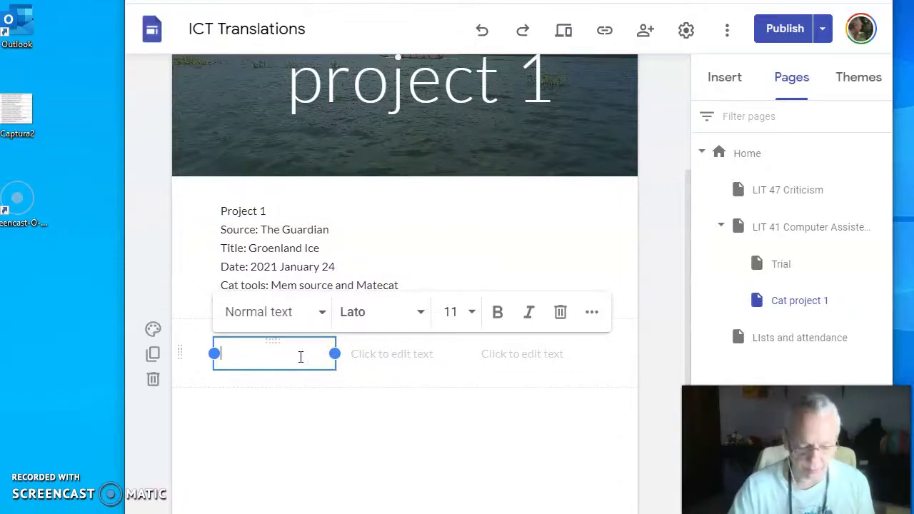
key(ctrl+v)
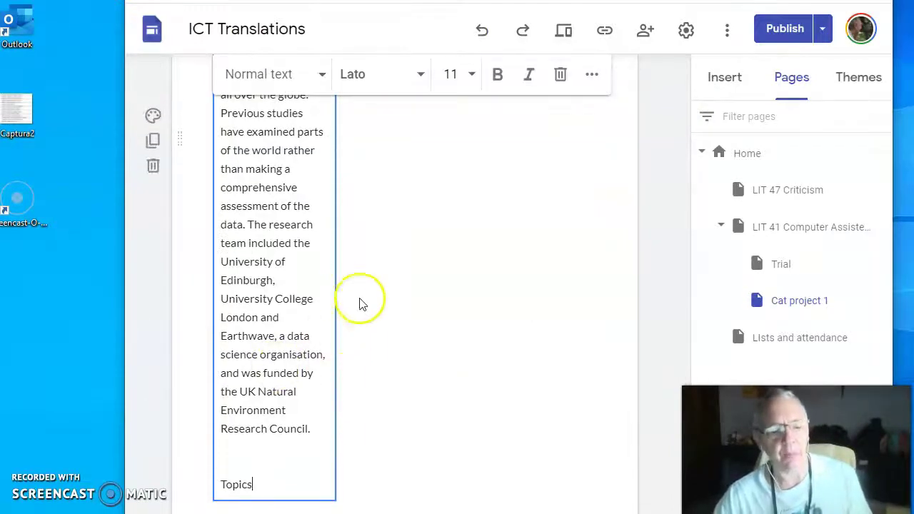
scroll(359, 306, up, 15)
scroll(350, 311, up, 15)
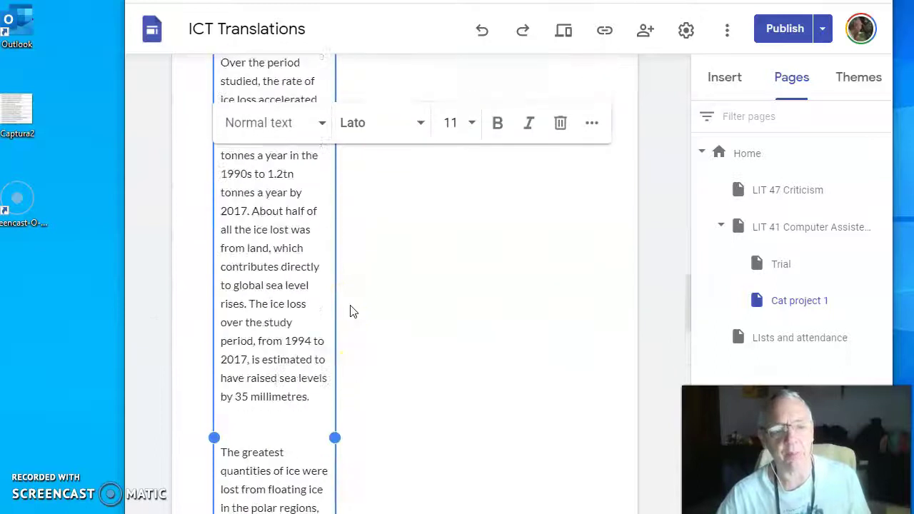
scroll(350, 310, up, 10)
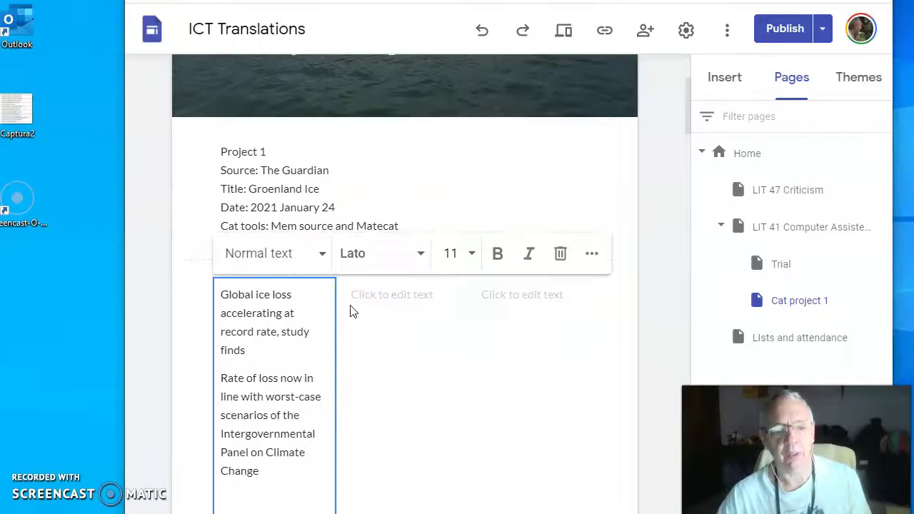
scroll(350, 311, down, 8)
scroll(351, 311, up, 5)
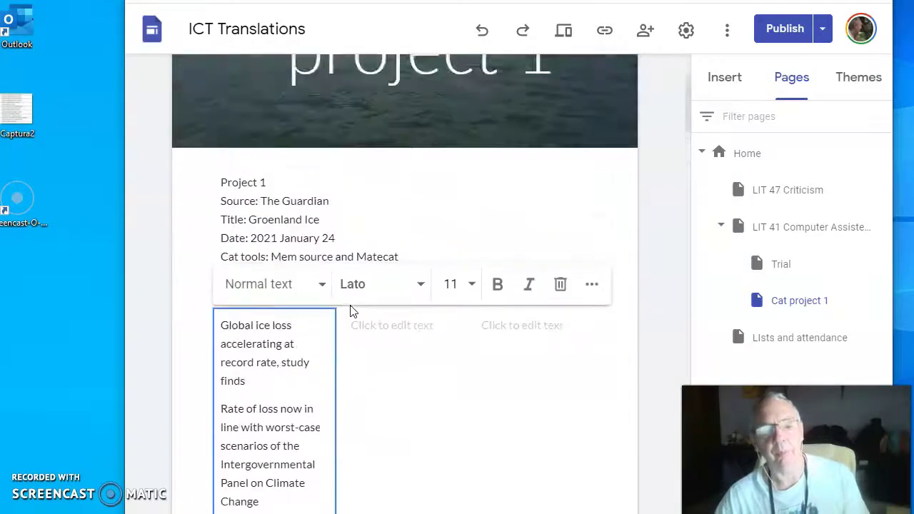
scroll(350, 311, down, 3)
click(347, 284)
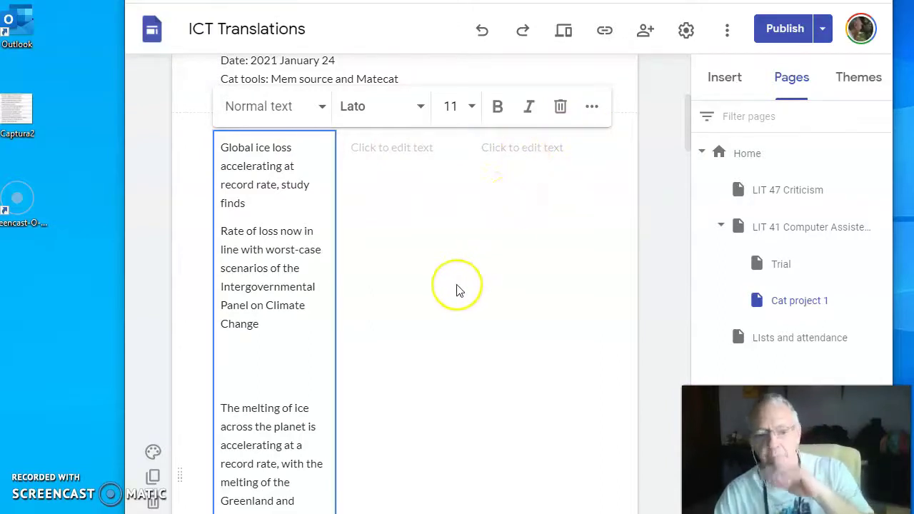
- Insert a text box in the same section, directly below the end of the article column
scroll(457, 289, down, 15)
scroll(453, 296, down, 10)
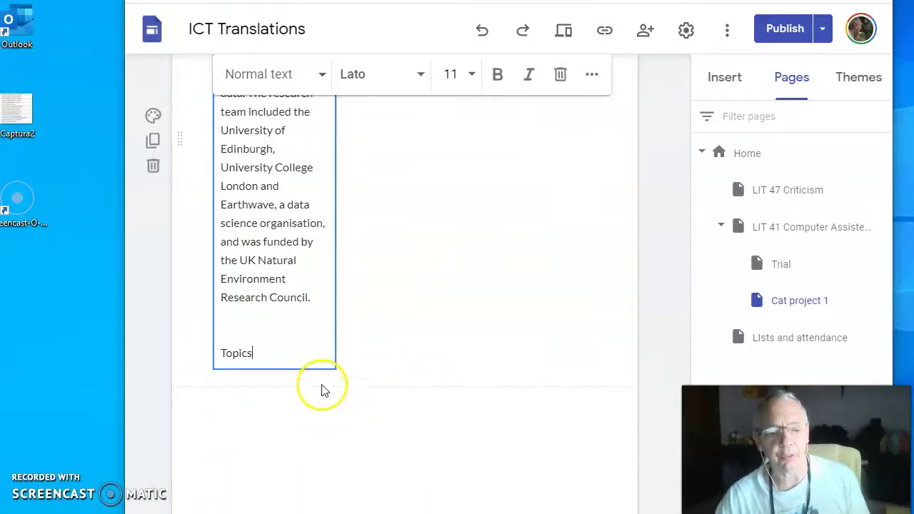
click(321, 385)
double_click(314, 383)
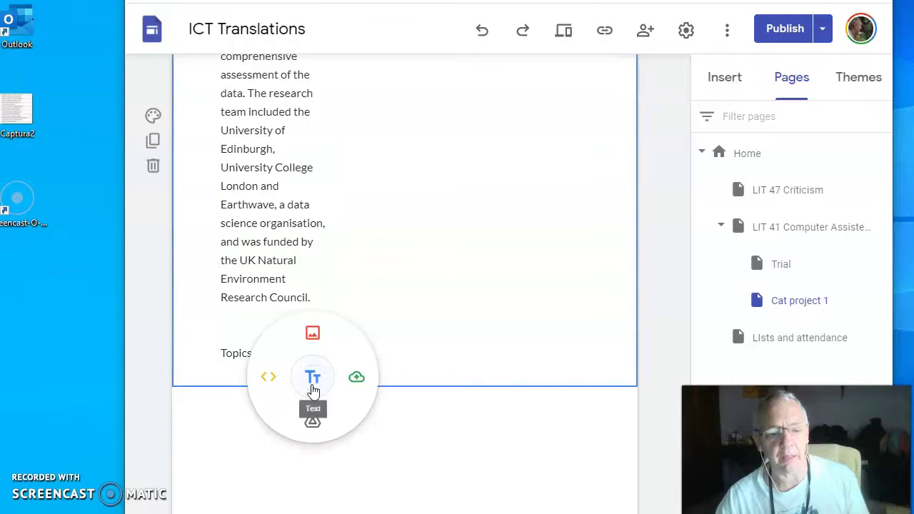
click(315, 378)
- Widen the new box to two columns and enter "Conclusion: best option for translation" in it
drag(336, 348, 594, 357)
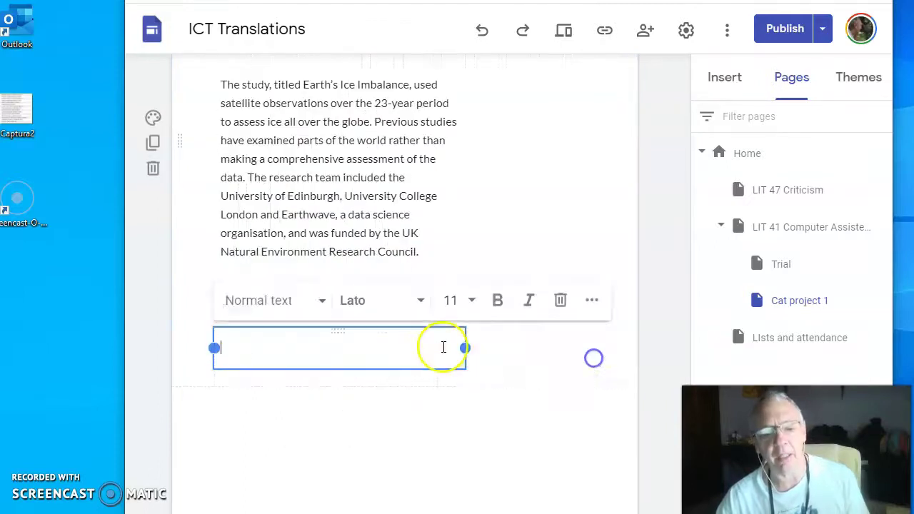
click(422, 347)
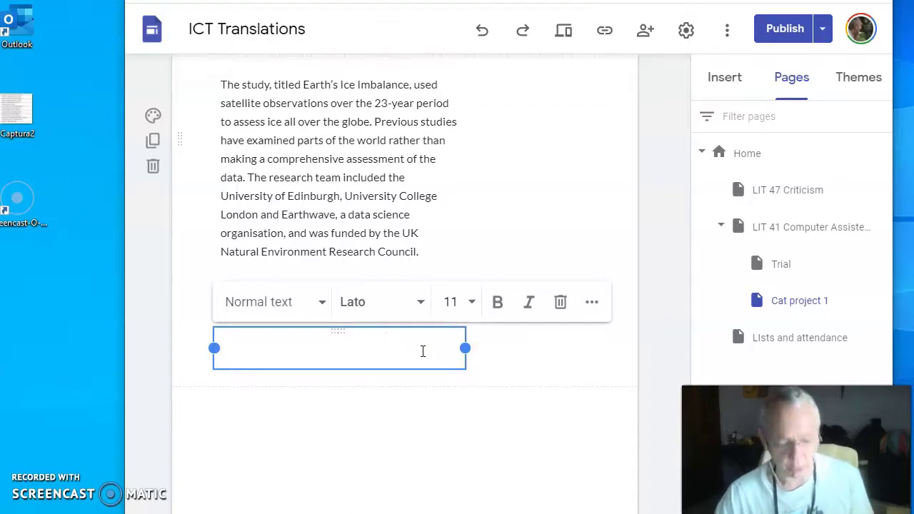
text(Co)
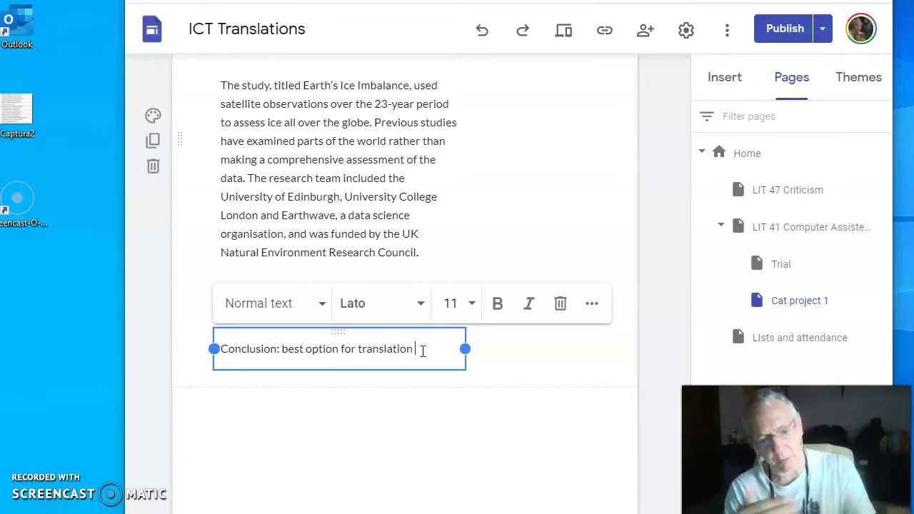
- Narrow the conclusion text box to the width of the first column
scroll(297, 224, up, 3)
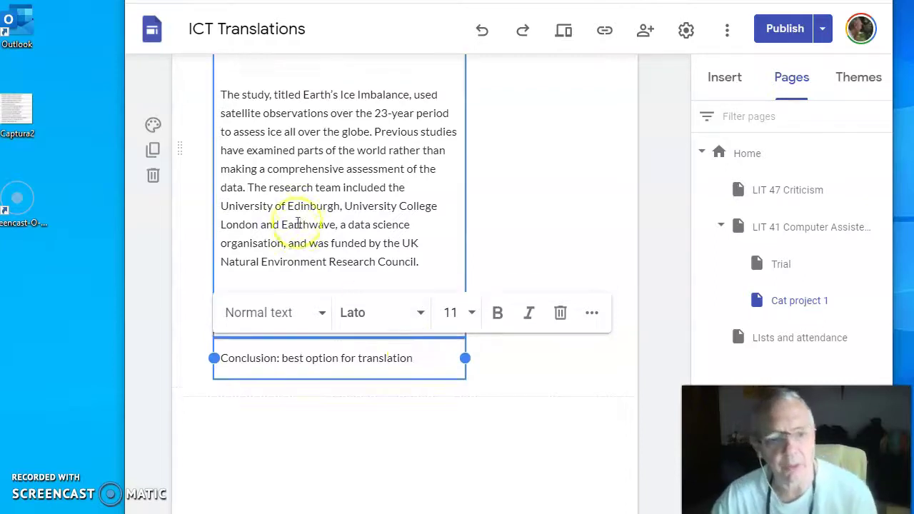
scroll(296, 219, down, 3)
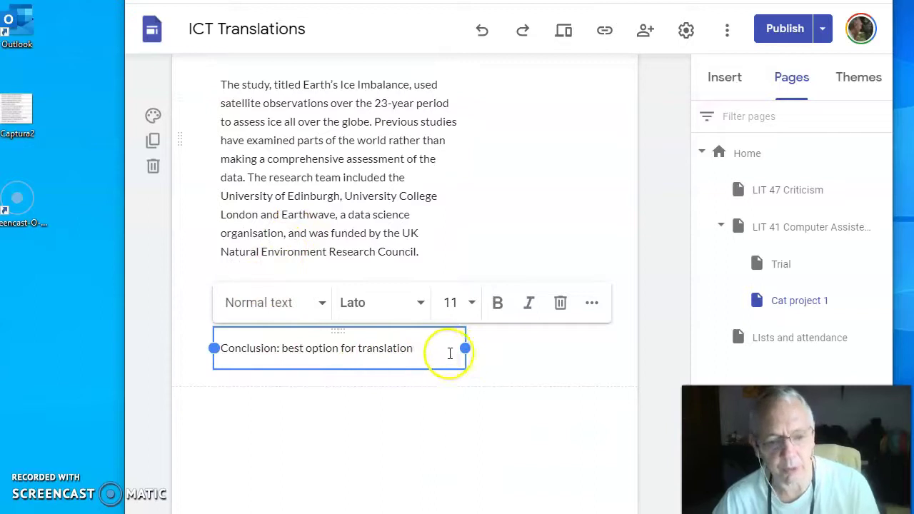
drag(465, 348, 335, 345)
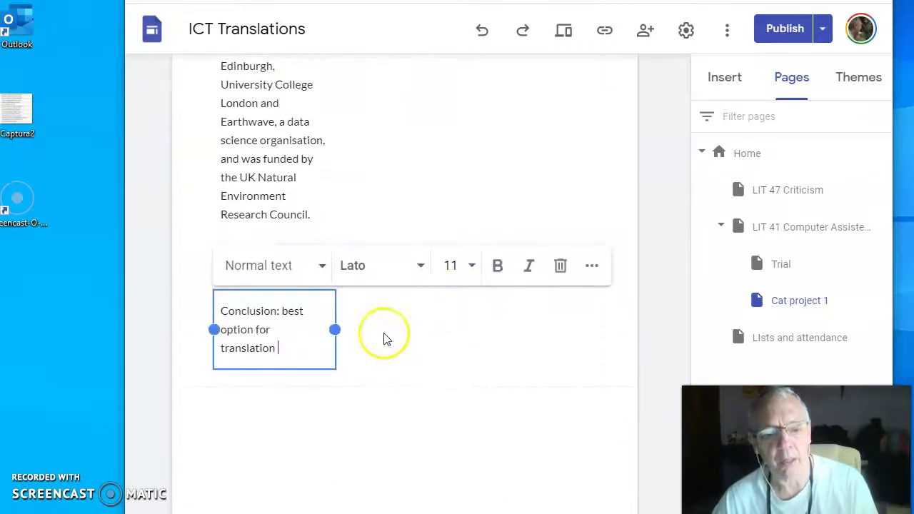
- Insert a full-width text box in the empty area below the three-column section
click(347, 436)
double_click(346, 434)
click(347, 430)
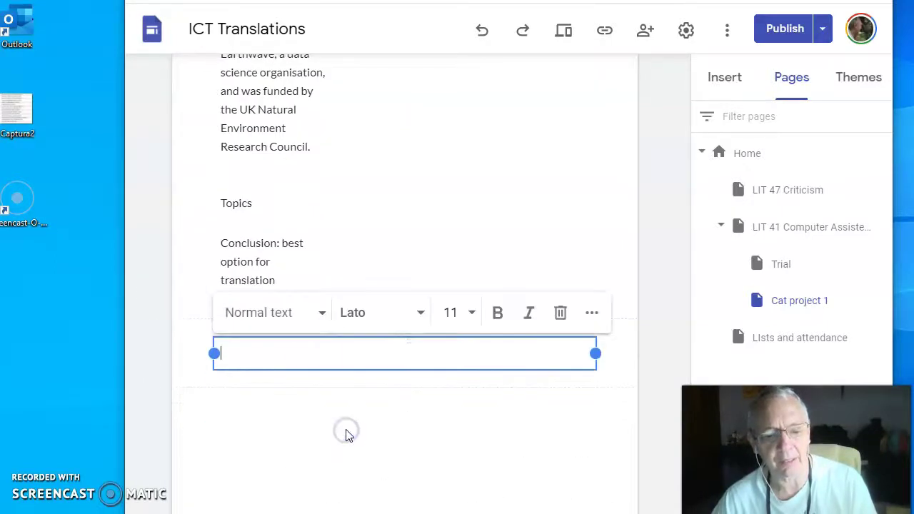
- Clear the "Conclusion: best option for translation" text from the narrow text box under the article column
double_click(235, 205)
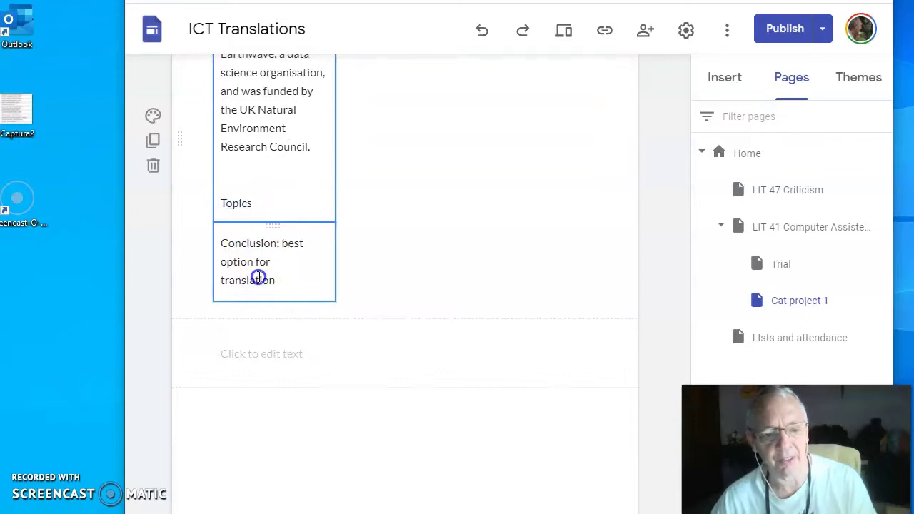
click(265, 274)
triple_click(265, 273)
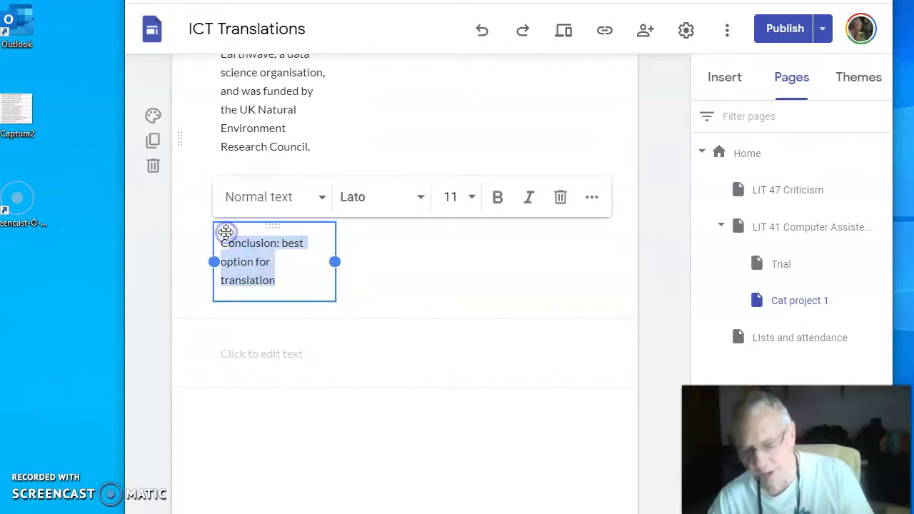
text(C)
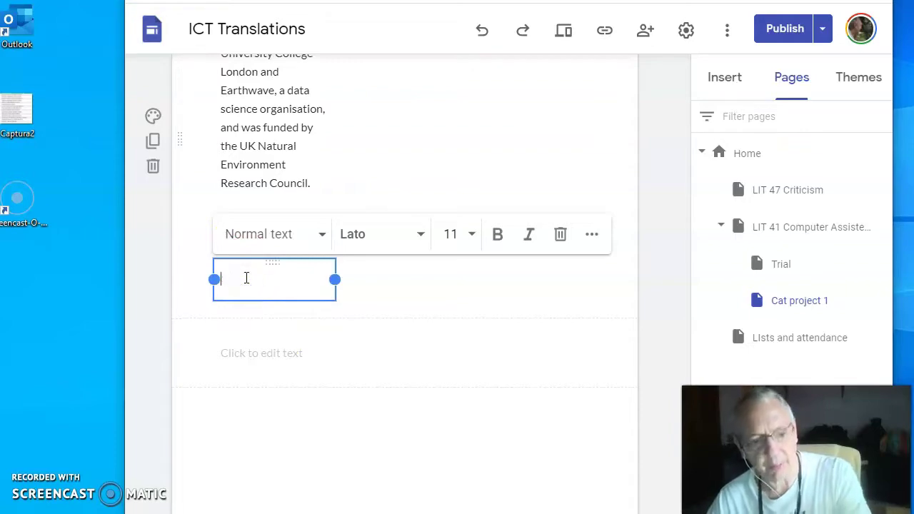
- Paste the clipboard text into the empty full-width text box below the three-column section
click(288, 319)
click(296, 341)
click(299, 352)
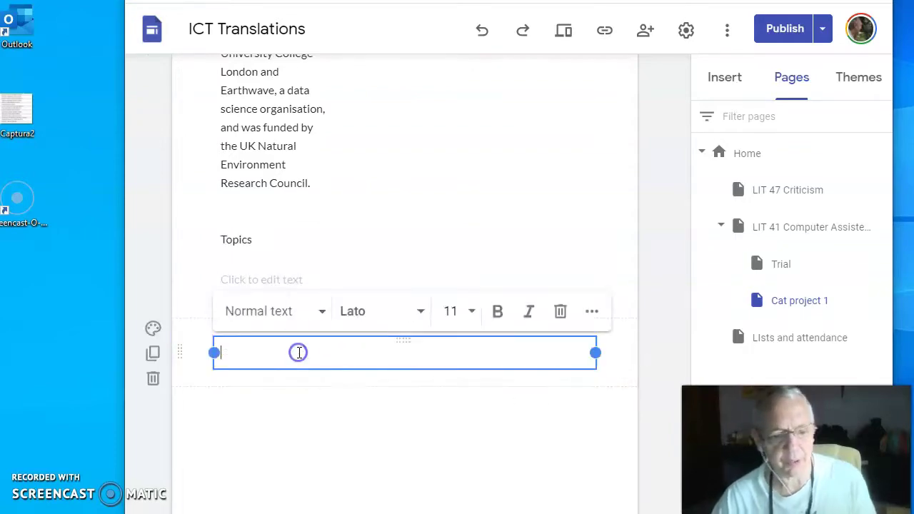
key(ctrl+v)
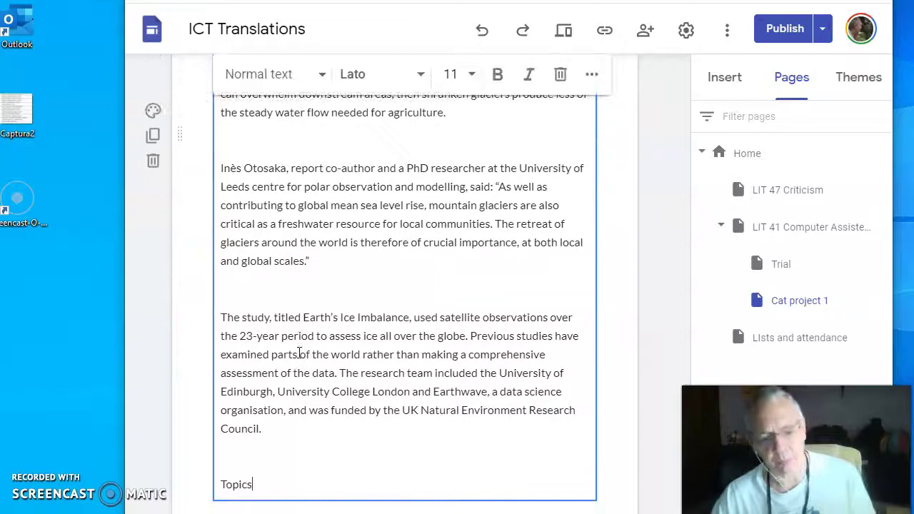
- Replace all the pasted article text in the full-width text box with "Conclusion and final version of the translation"
scroll(303, 364, up, 20)
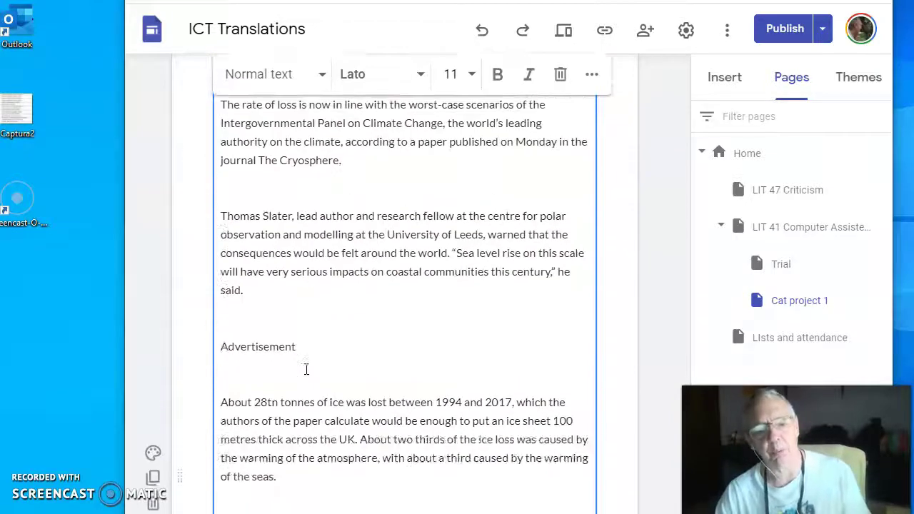
scroll(306, 370, up, 5)
drag(229, 447, 400, 513)
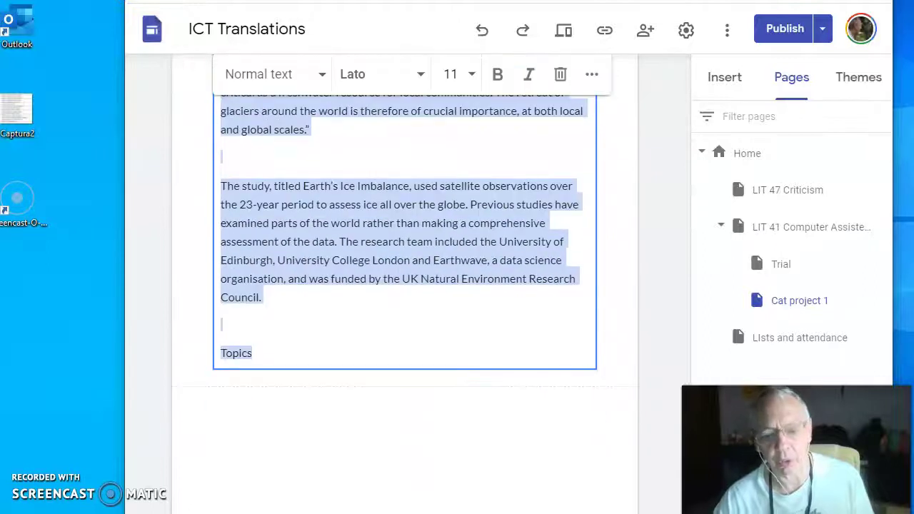
key(ctrl+x)
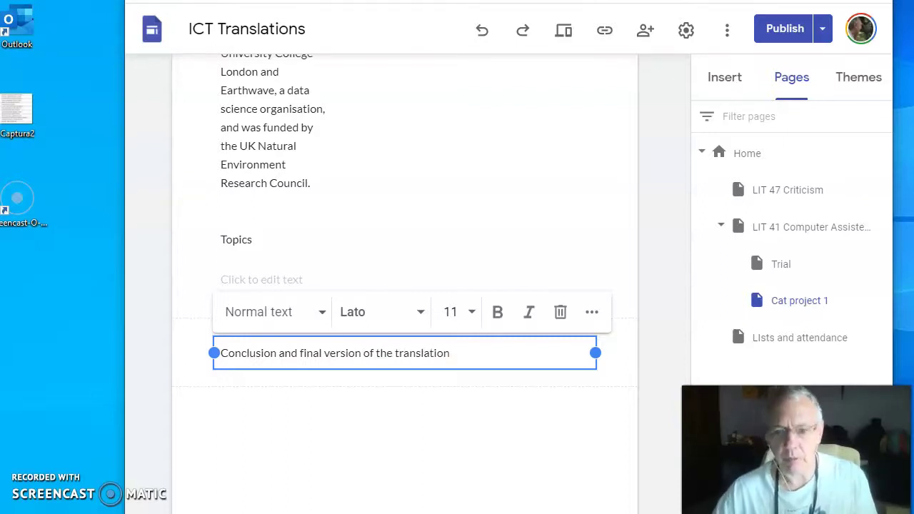
- Publish the site with the added Trial and Cat project 1 pages
click(781, 44)
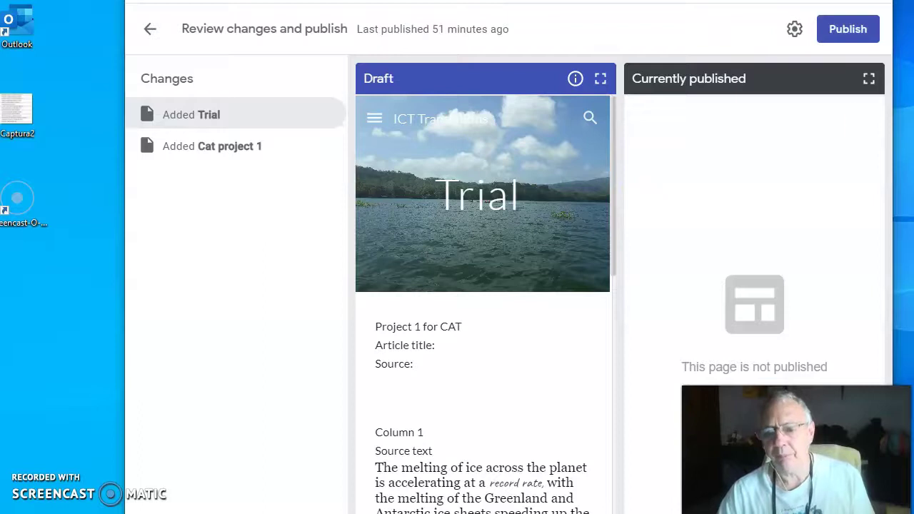
click(843, 39)
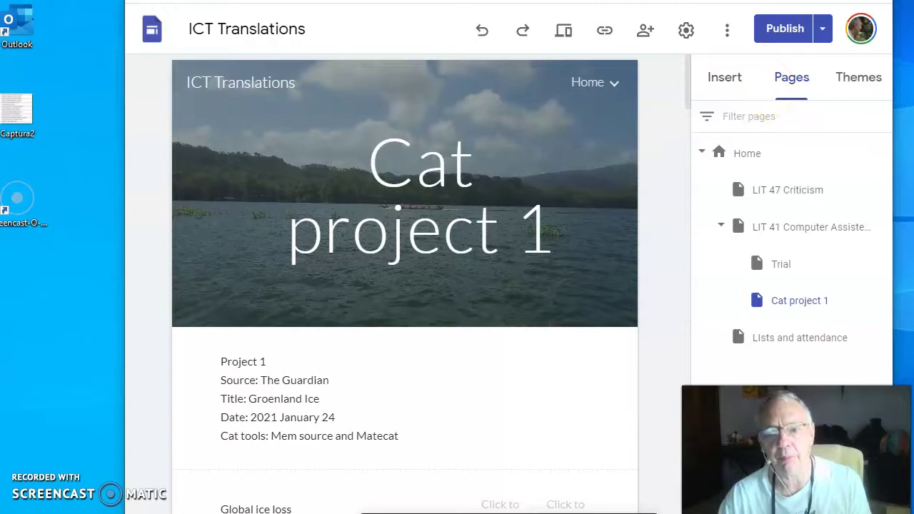
- Bring the browser window's upper edge into view and open the published version of the Cat project 1 page
drag(779, 0, 768, 11)
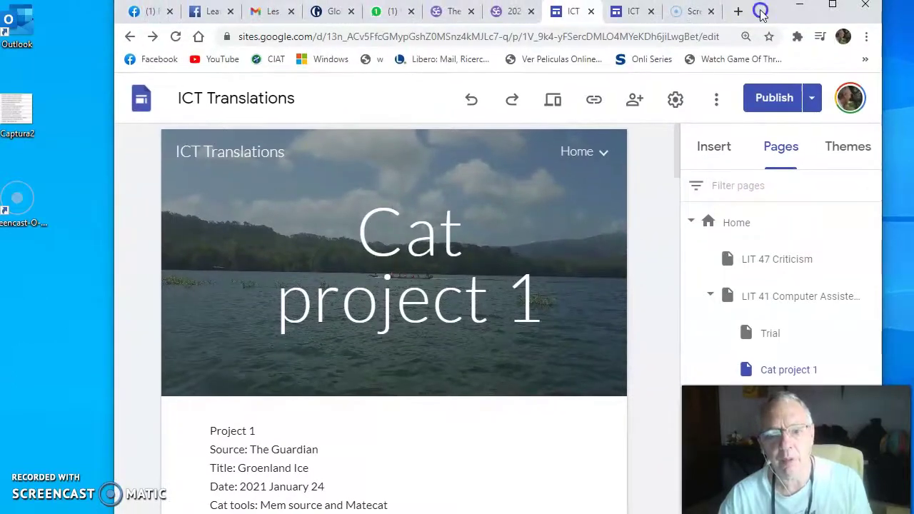
click(812, 103)
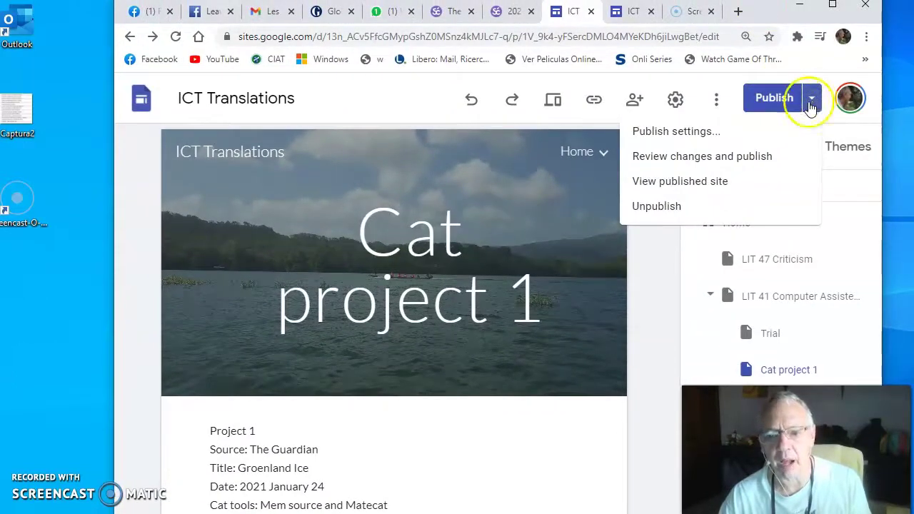
click(665, 181)
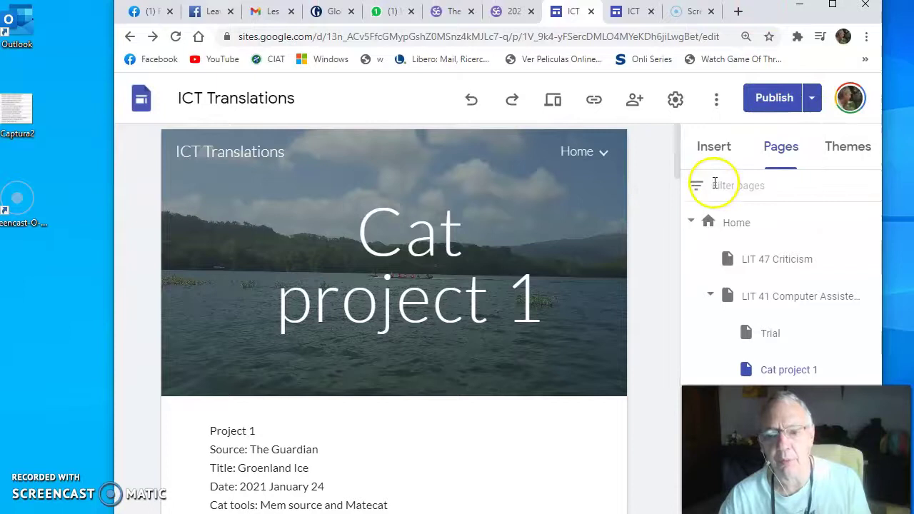
click(814, 104)
click(741, 187)
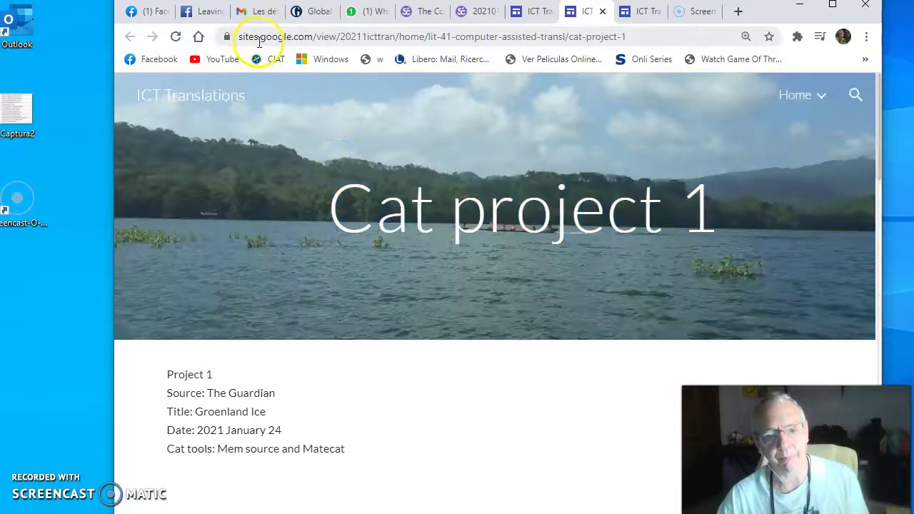
- Examine the published page's web address, from the site name through the parent page to the cat-project-1 part
drag(341, 36, 420, 37)
click(427, 40)
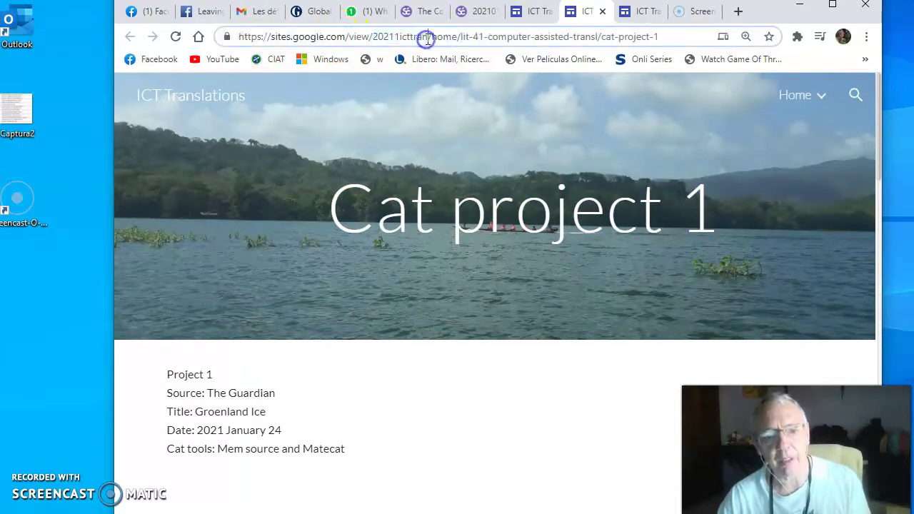
drag(463, 37, 662, 38)
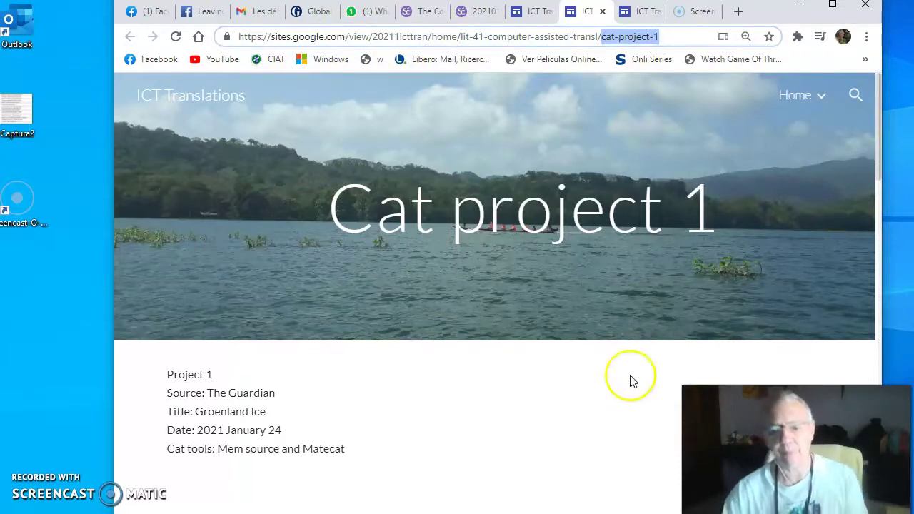
click(562, 417)
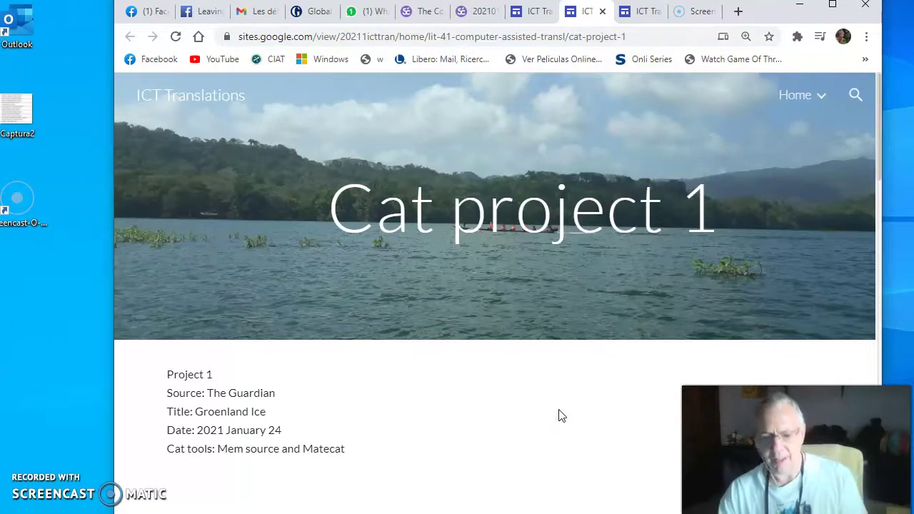